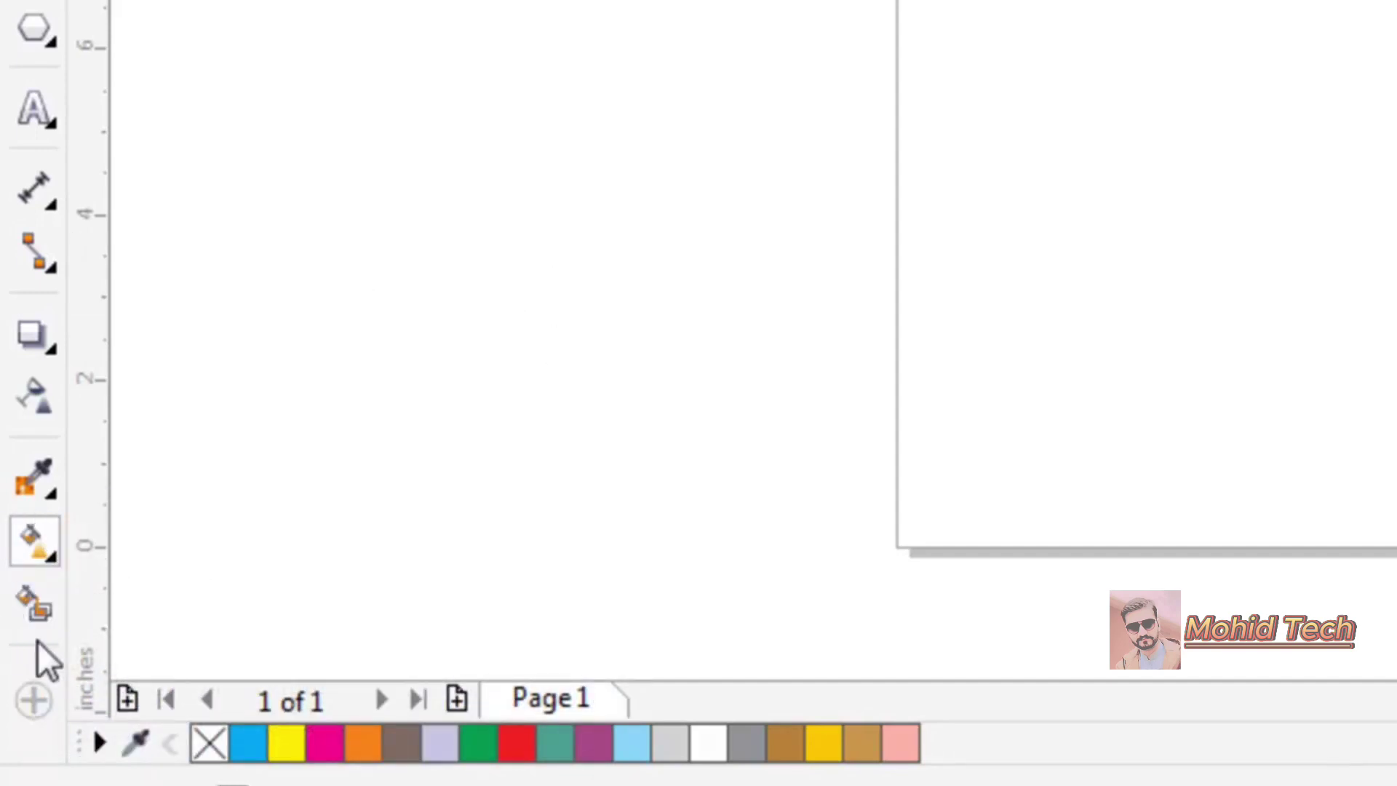
# Draw a large rectangle across the page centre and fill it with solid cyan.
pyautogui.click(27, 552)
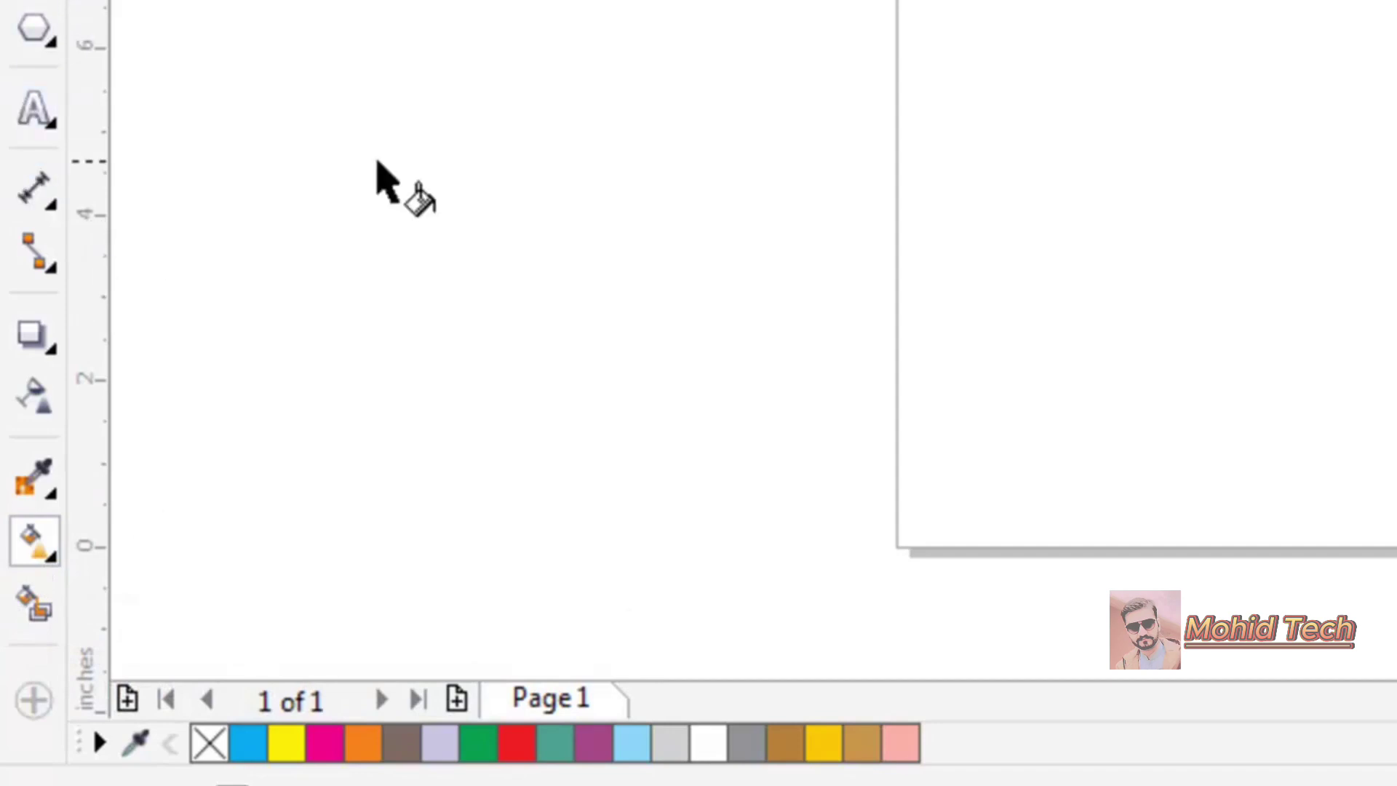
pyautogui.click(21, 251)
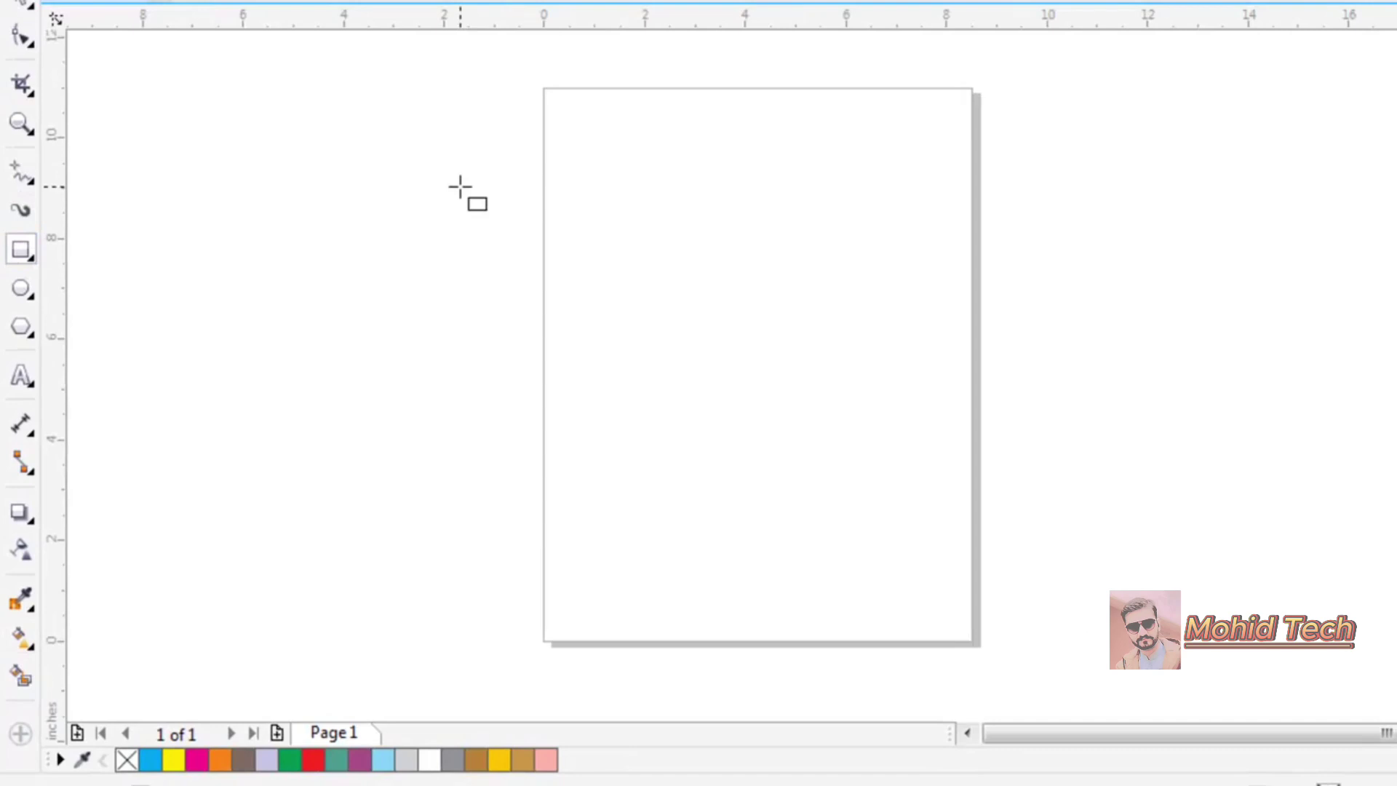
pyautogui.moveTo(460, 187); pyautogui.dragTo(996, 497)
pyautogui.click(151, 759)
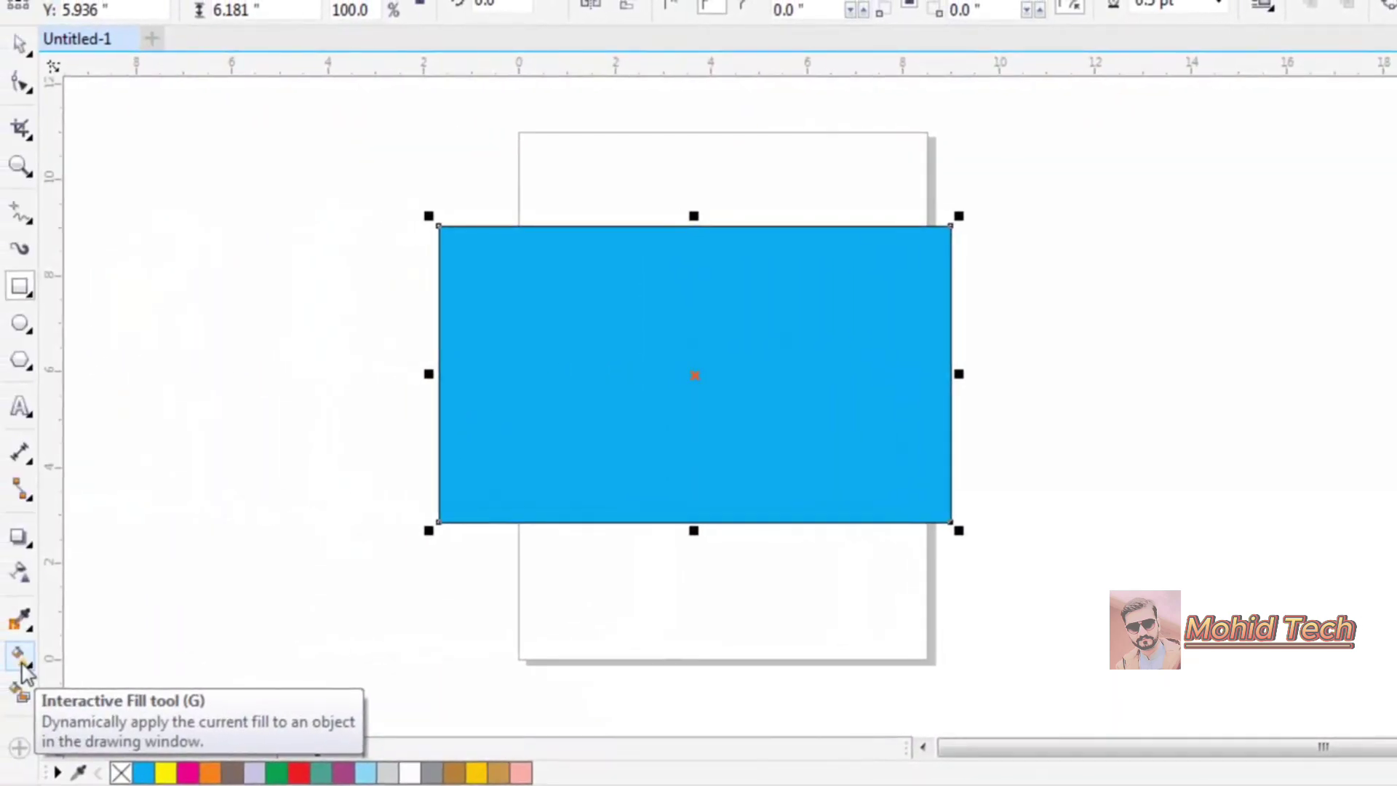
# Apply a linear fountain fill running left to right, cyan fading to white.
pyautogui.click(21, 663)
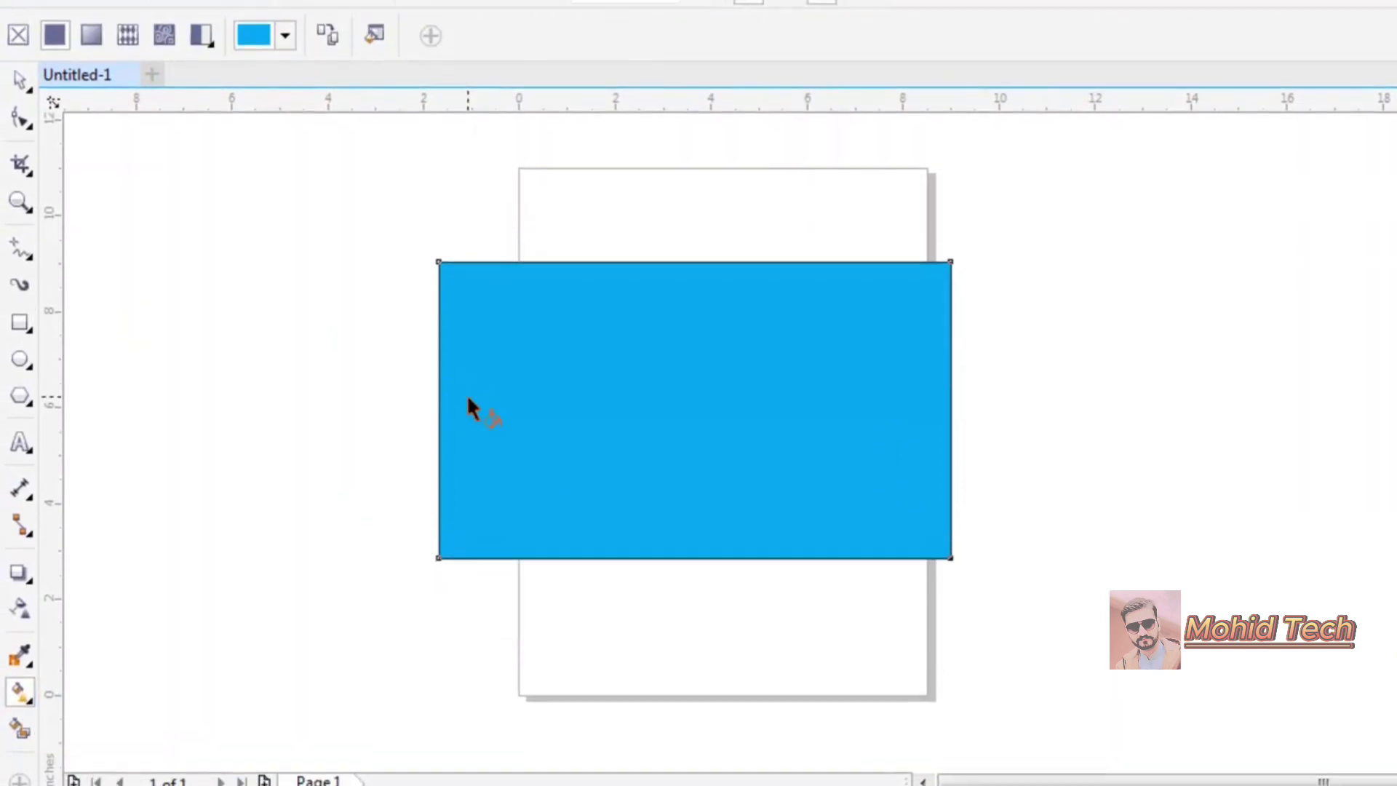
pyautogui.moveTo(451, 430); pyautogui.dragTo(762, 441)
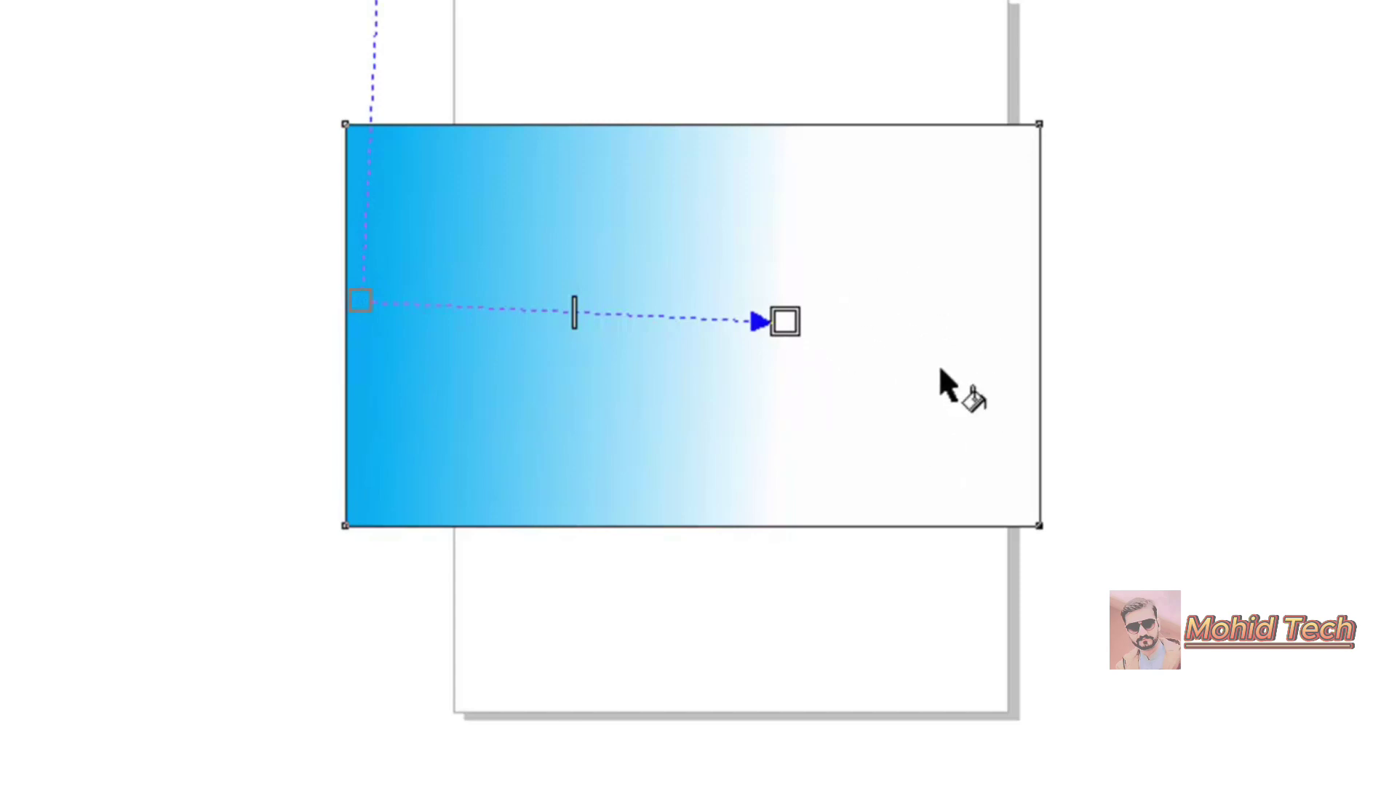
# Change the gradient's end node colour to light green #43F26F.
pyautogui.click(793, 327)
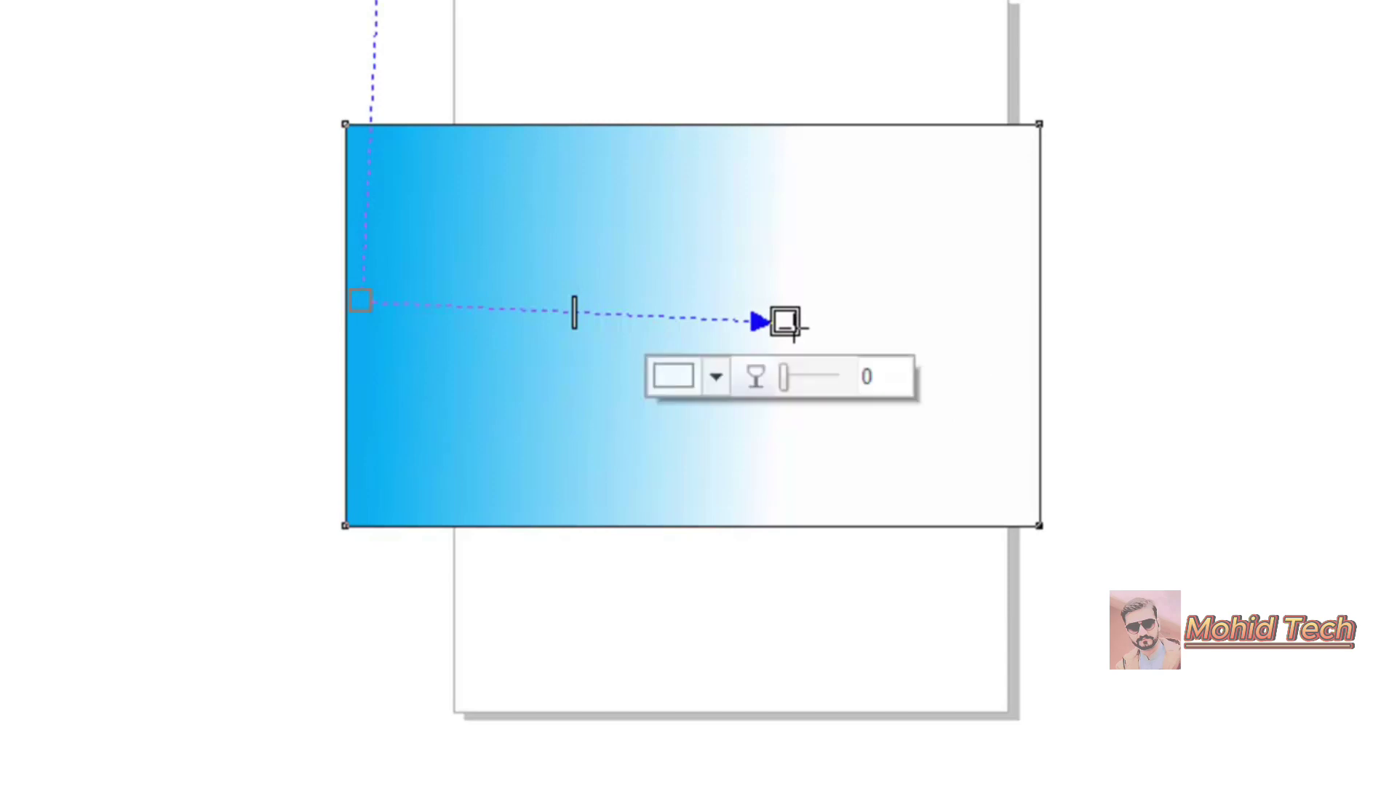
pyautogui.click(715, 383)
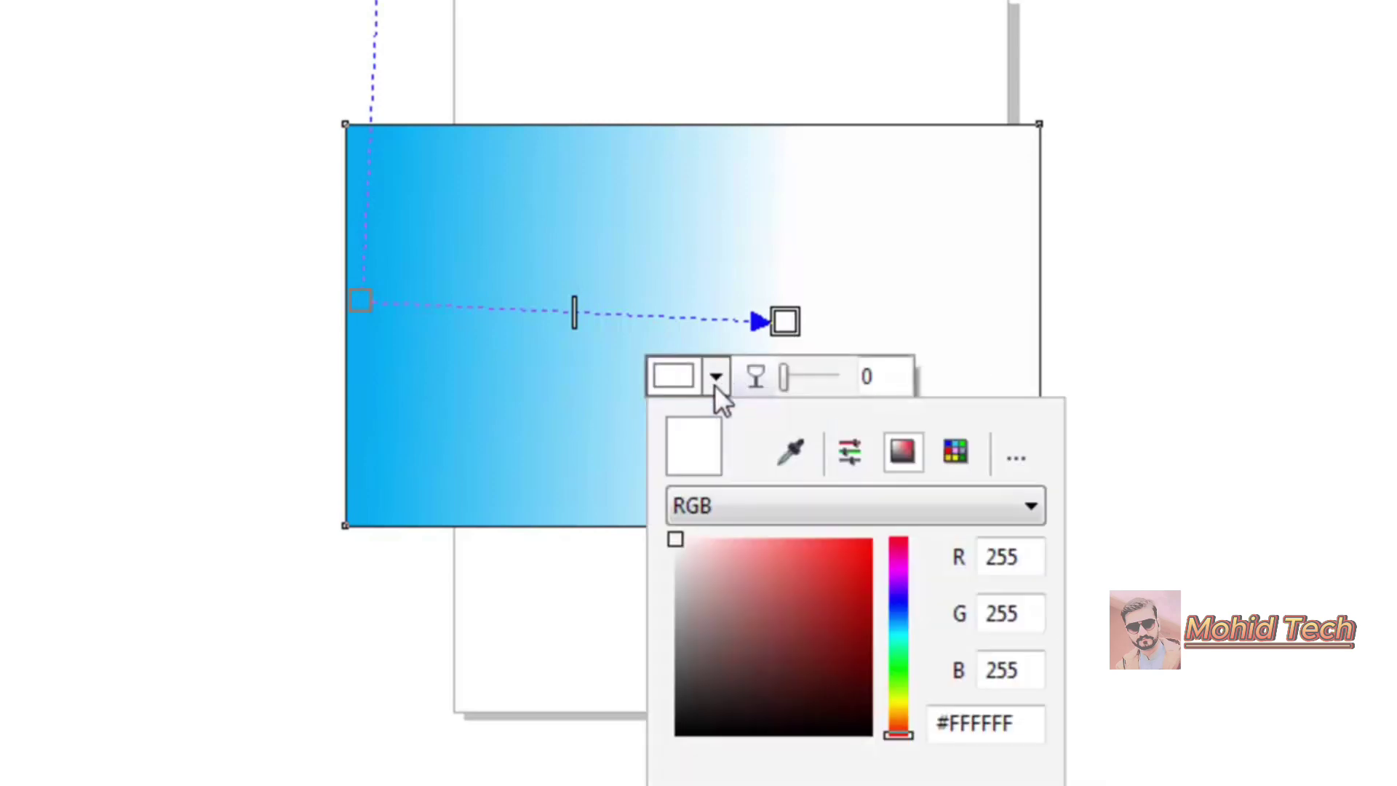
pyautogui.moveTo(798, 611); pyautogui.dragTo(926, 548)
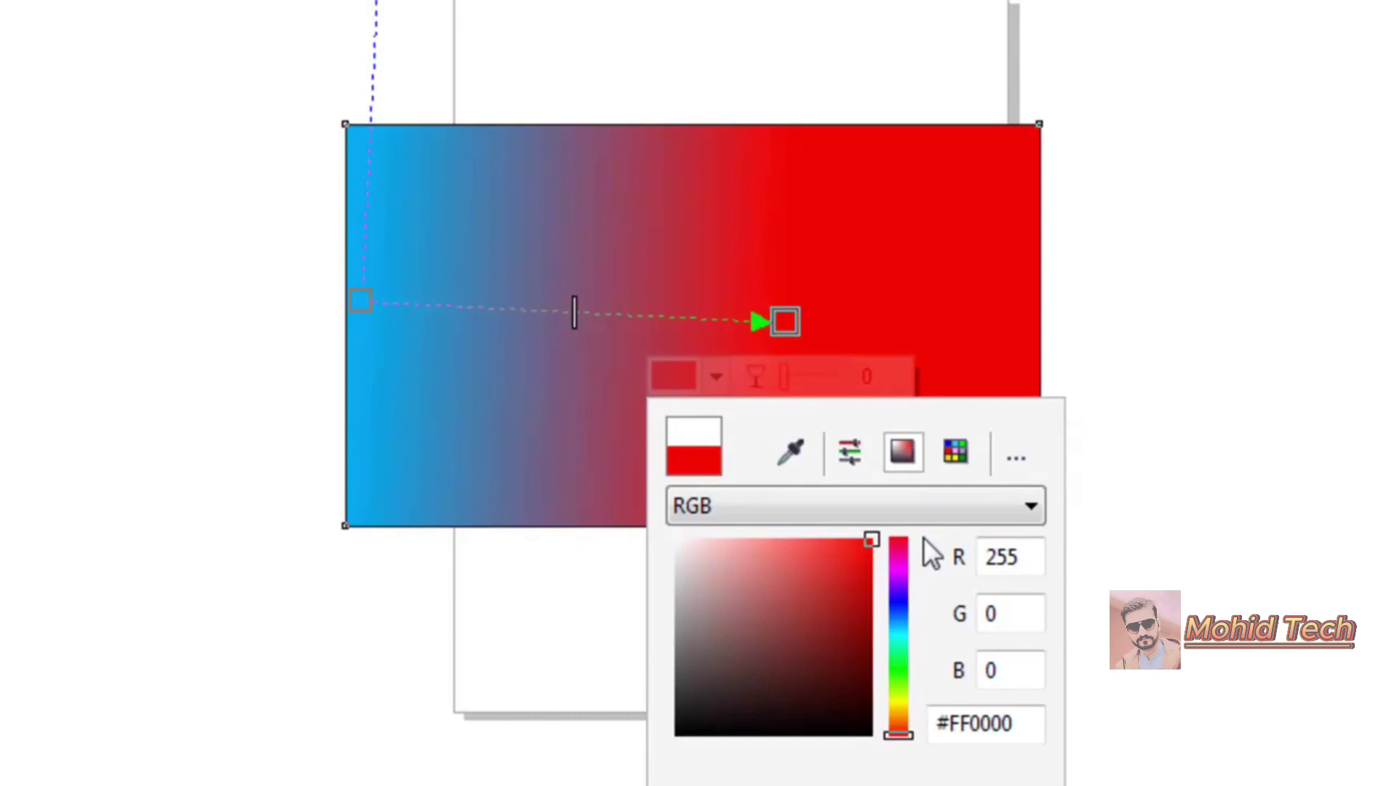
pyautogui.click(727, 565)
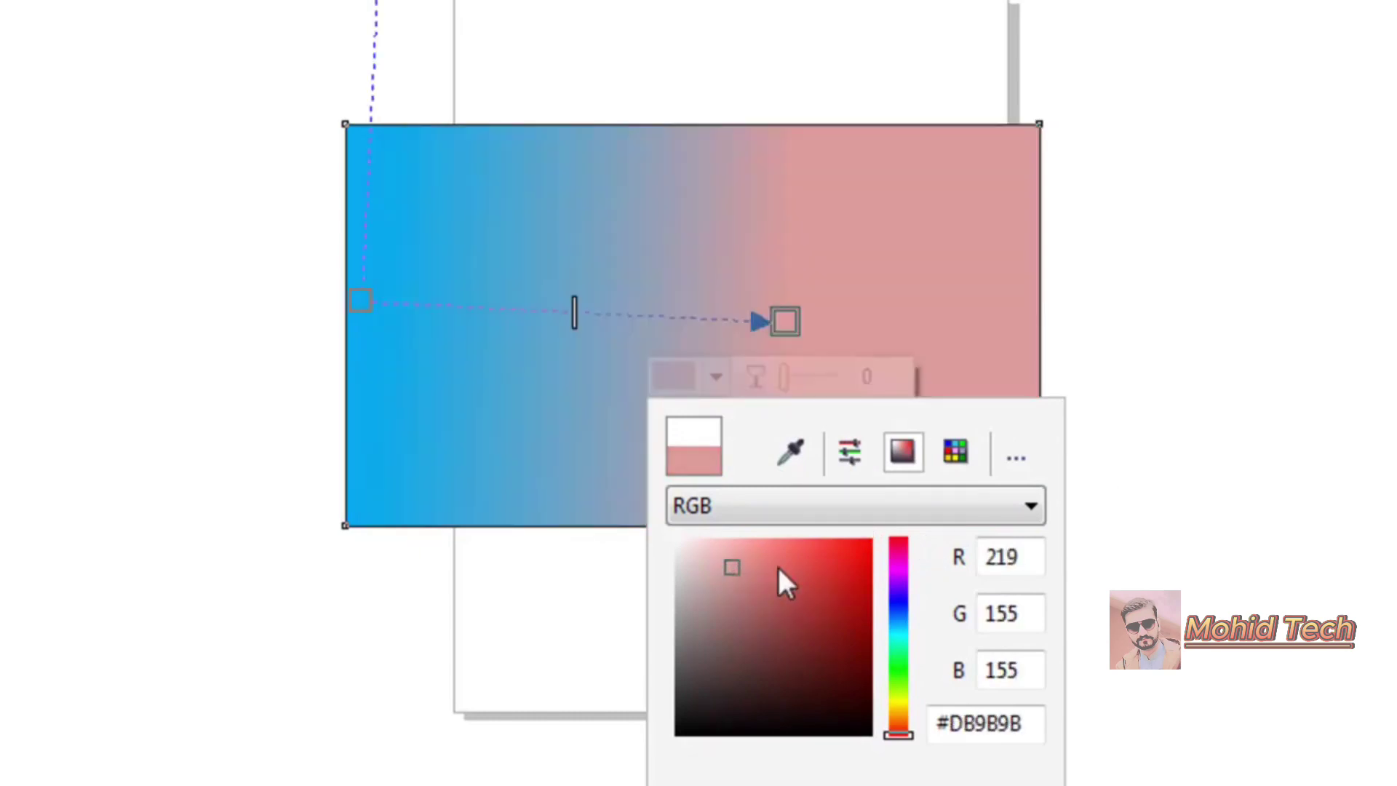
pyautogui.moveTo(777, 565); pyautogui.dragTo(883, 527)
pyautogui.moveTo(903, 598); pyautogui.dragTo(901, 660)
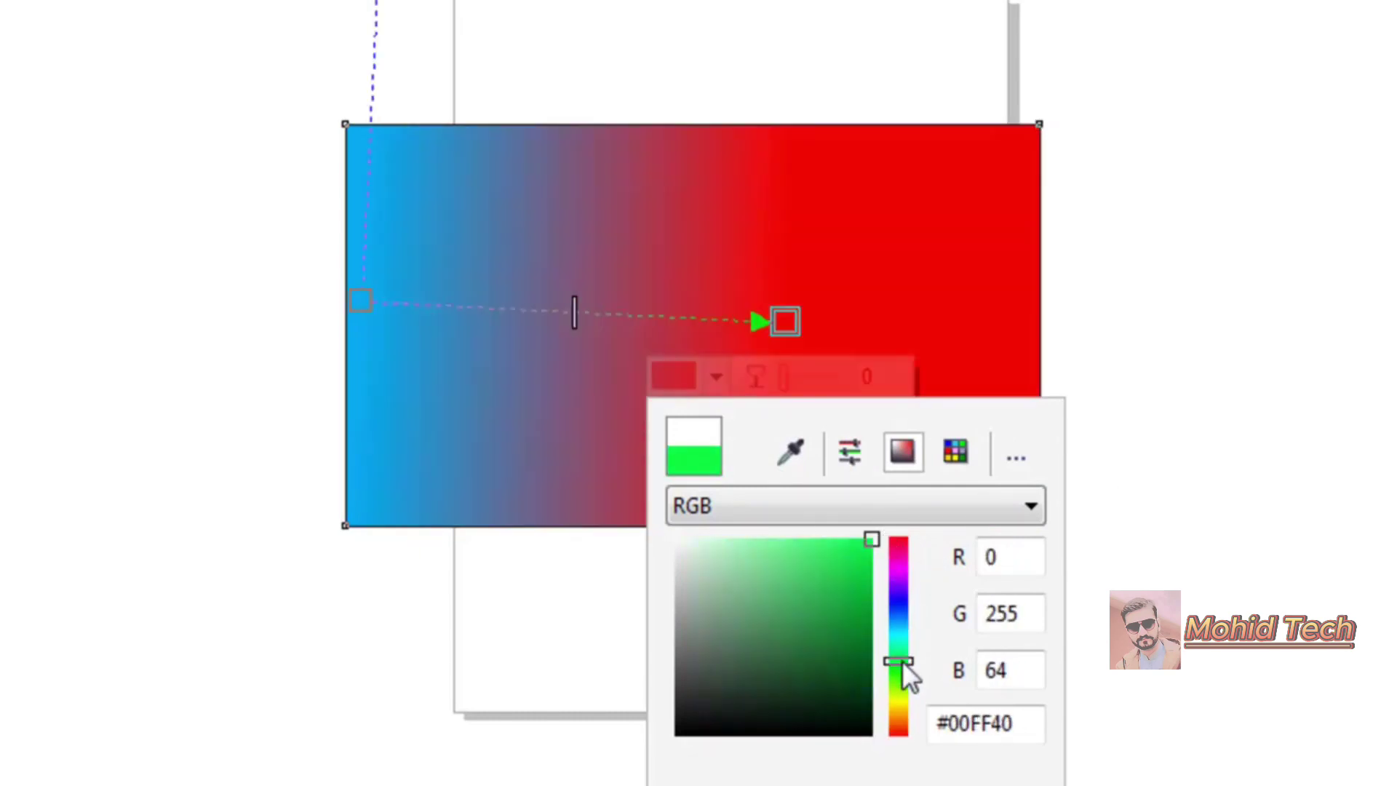
pyautogui.click(813, 619)
pyautogui.click(817, 548)
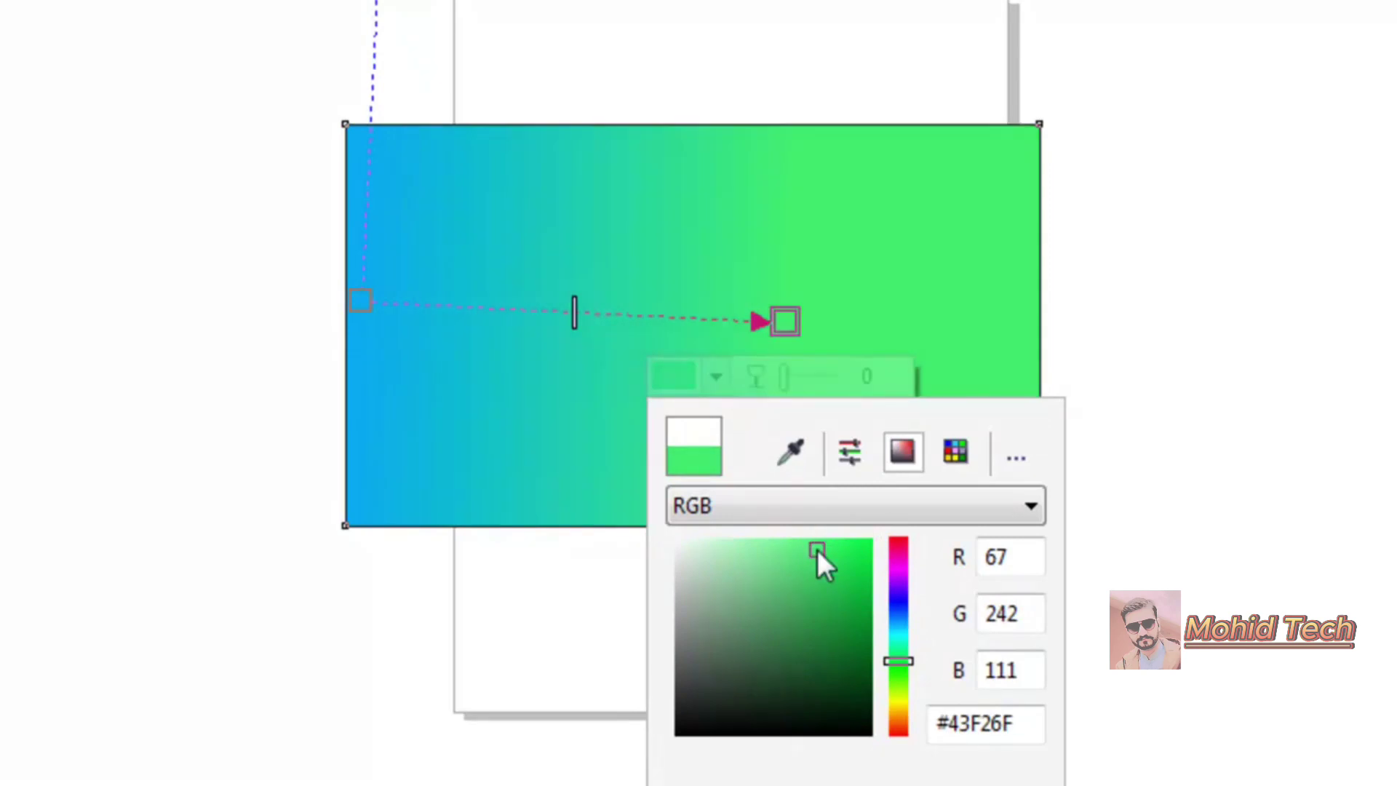
pyautogui.click(979, 374)
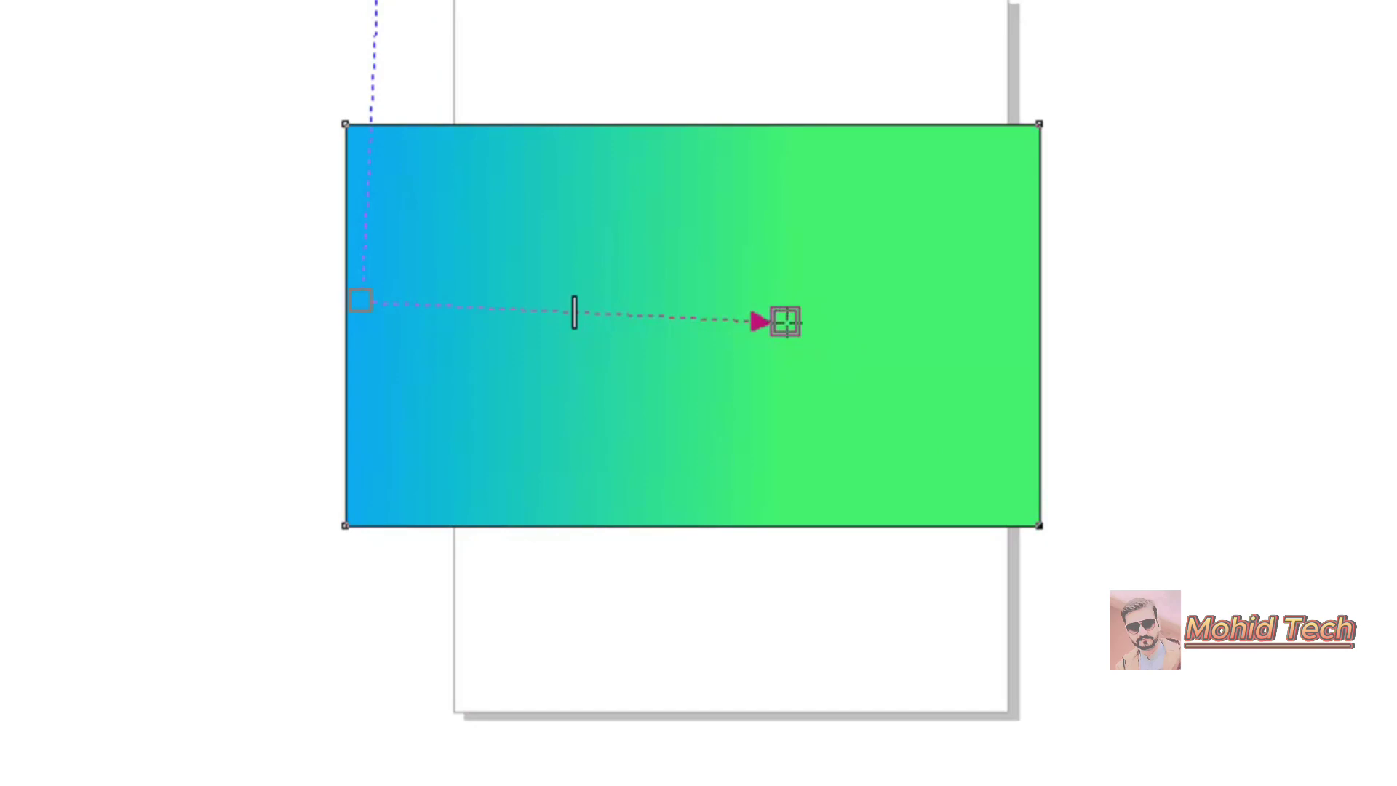
# Set the green end node's transparency to 25.
pyautogui.click(786, 321)
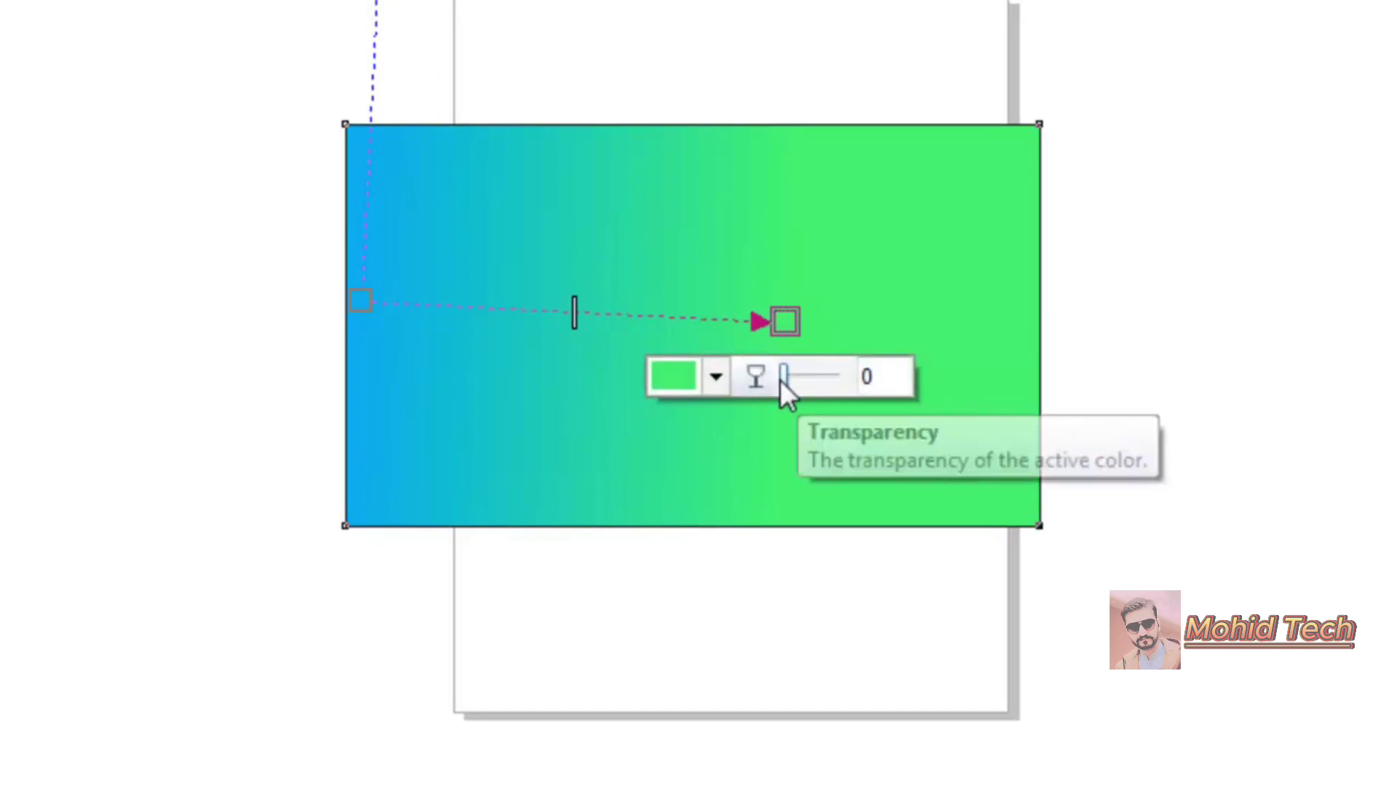
pyautogui.moveTo(781, 384)
pyautogui.mouseDown()
pyautogui.moveTo(814, 384)
pyautogui.moveTo(798, 383)
pyautogui.mouseUp()
pyautogui.click(716, 379)
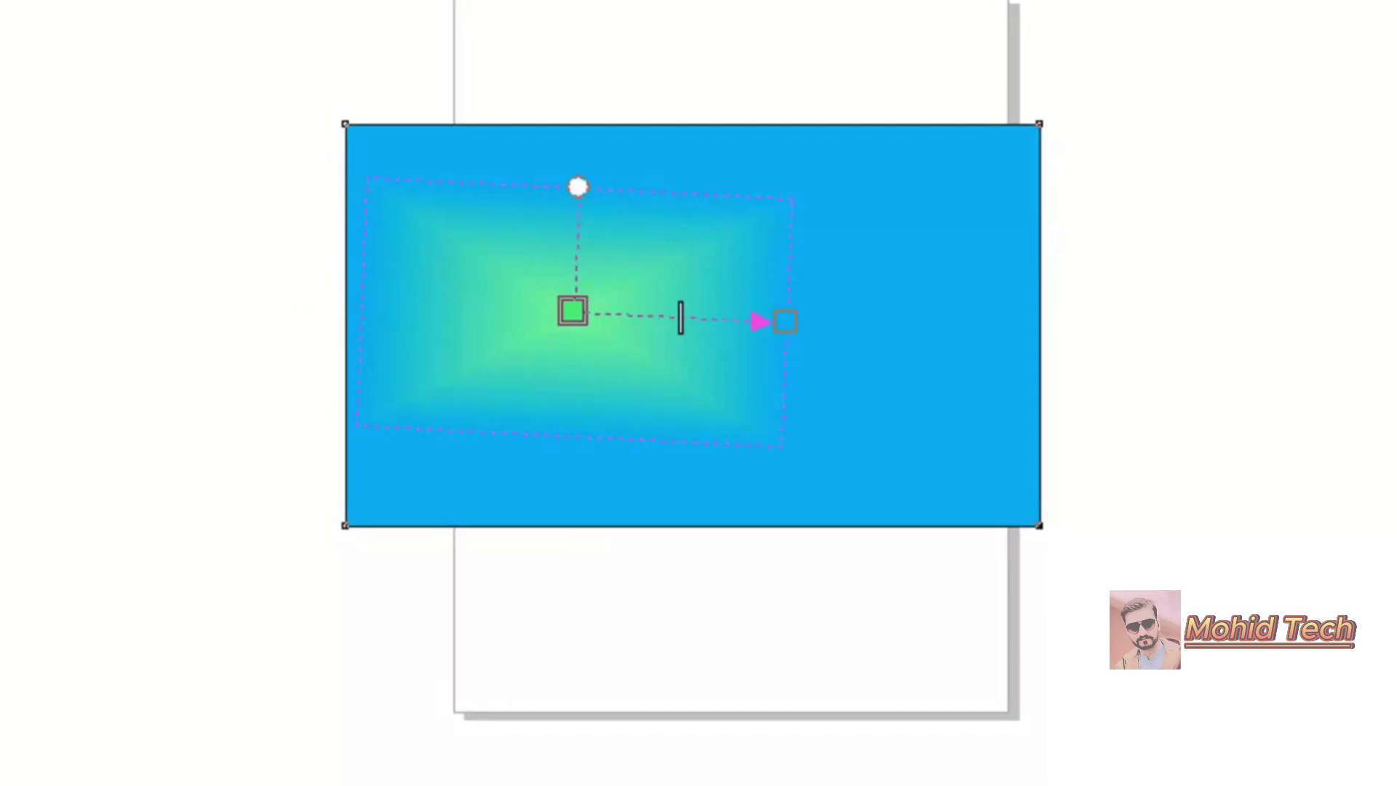
# Tilt the rectangular gradient and set its centre node colour to pink #F24369.
pyautogui.moveTo(588, 298); pyautogui.dragTo(557, 241)
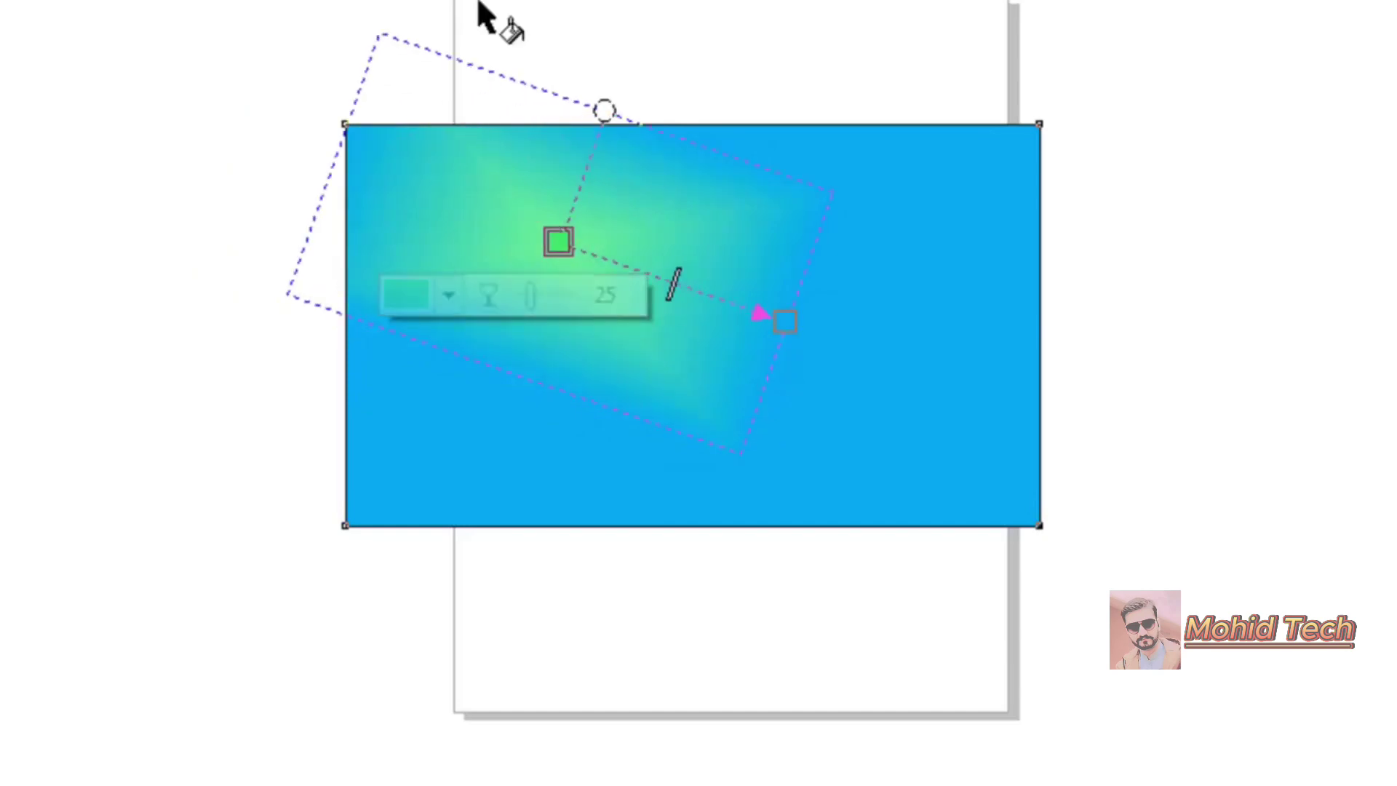
pyautogui.click(448, 294)
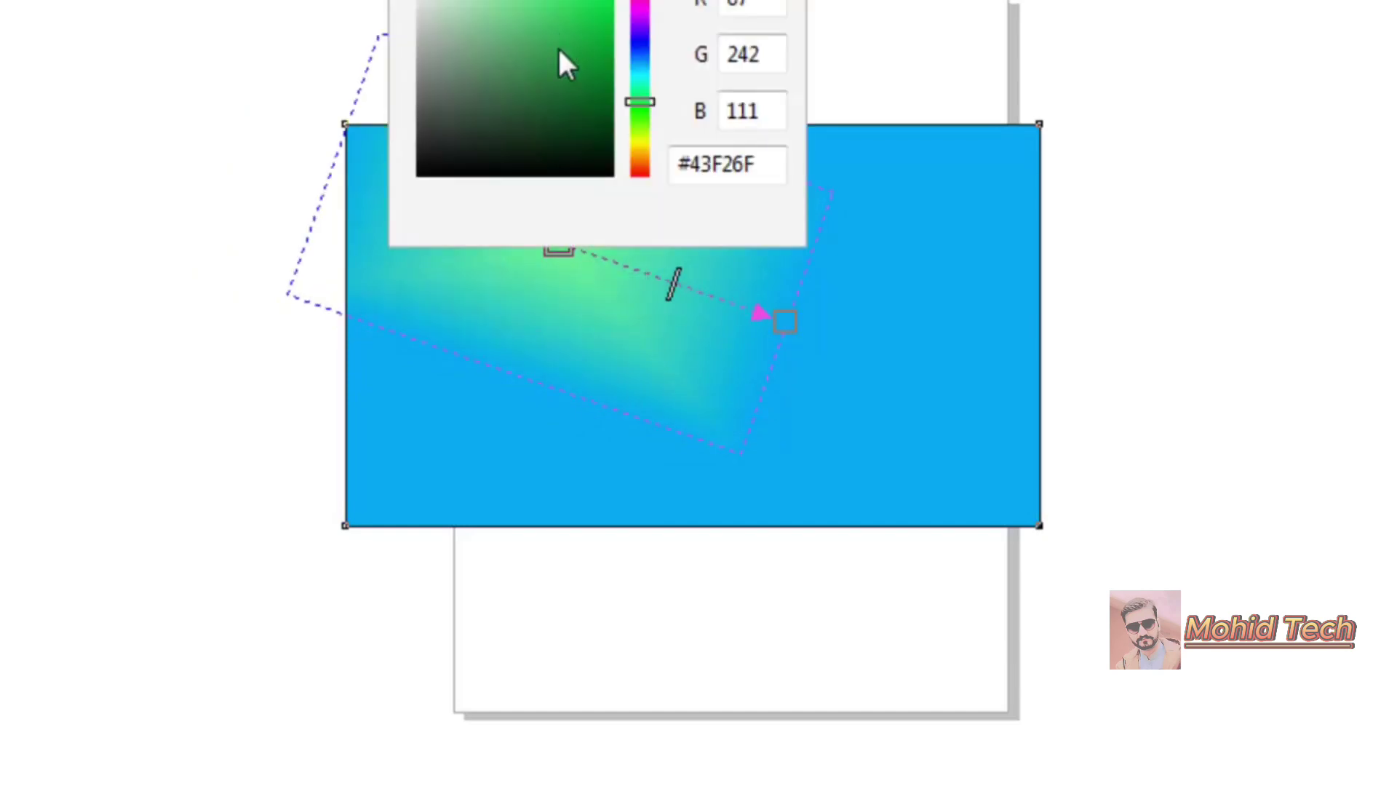
pyautogui.moveTo(625, 69); pyautogui.dragTo(651, 24)
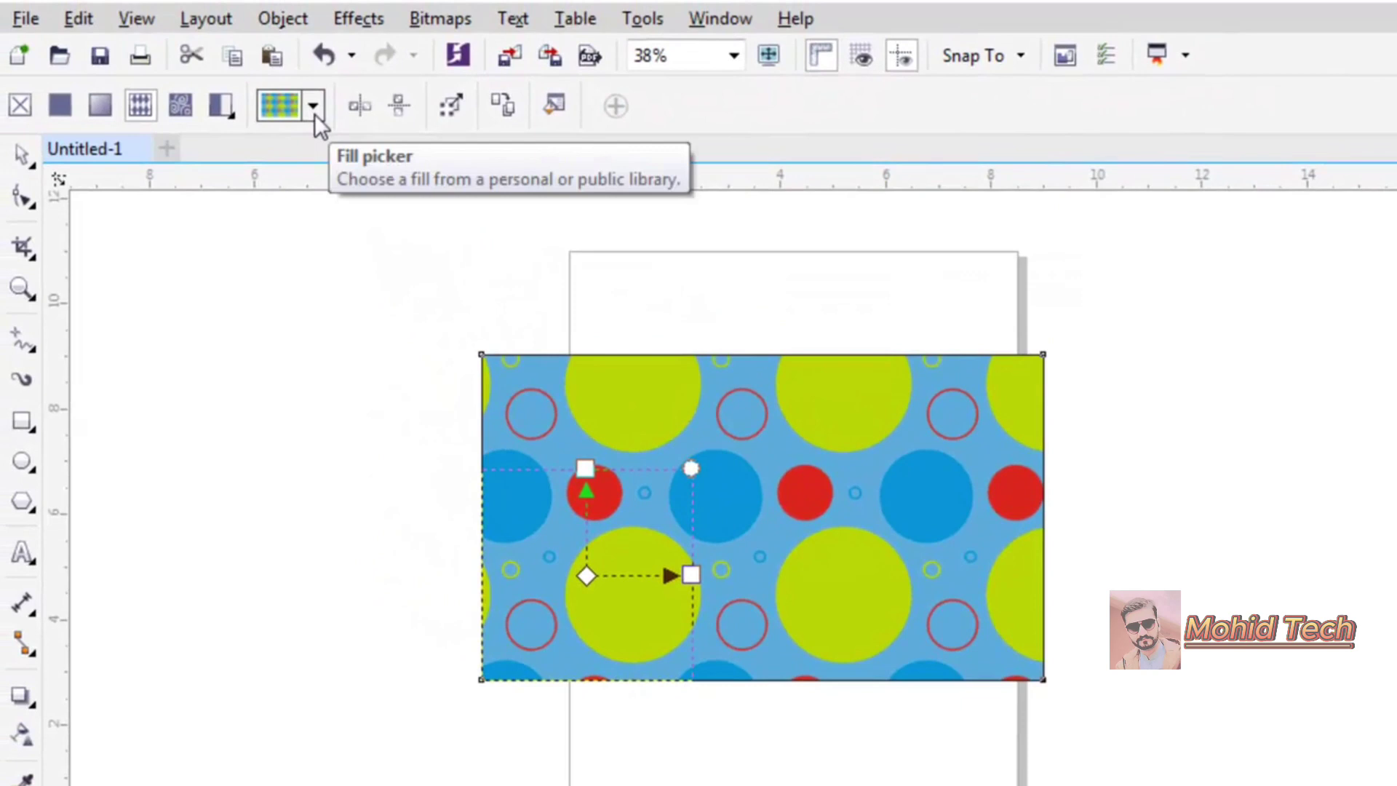
# Switch to a bitmap pattern fill using a grey stone-tile texture from the Texture category.
pyautogui.click(314, 107)
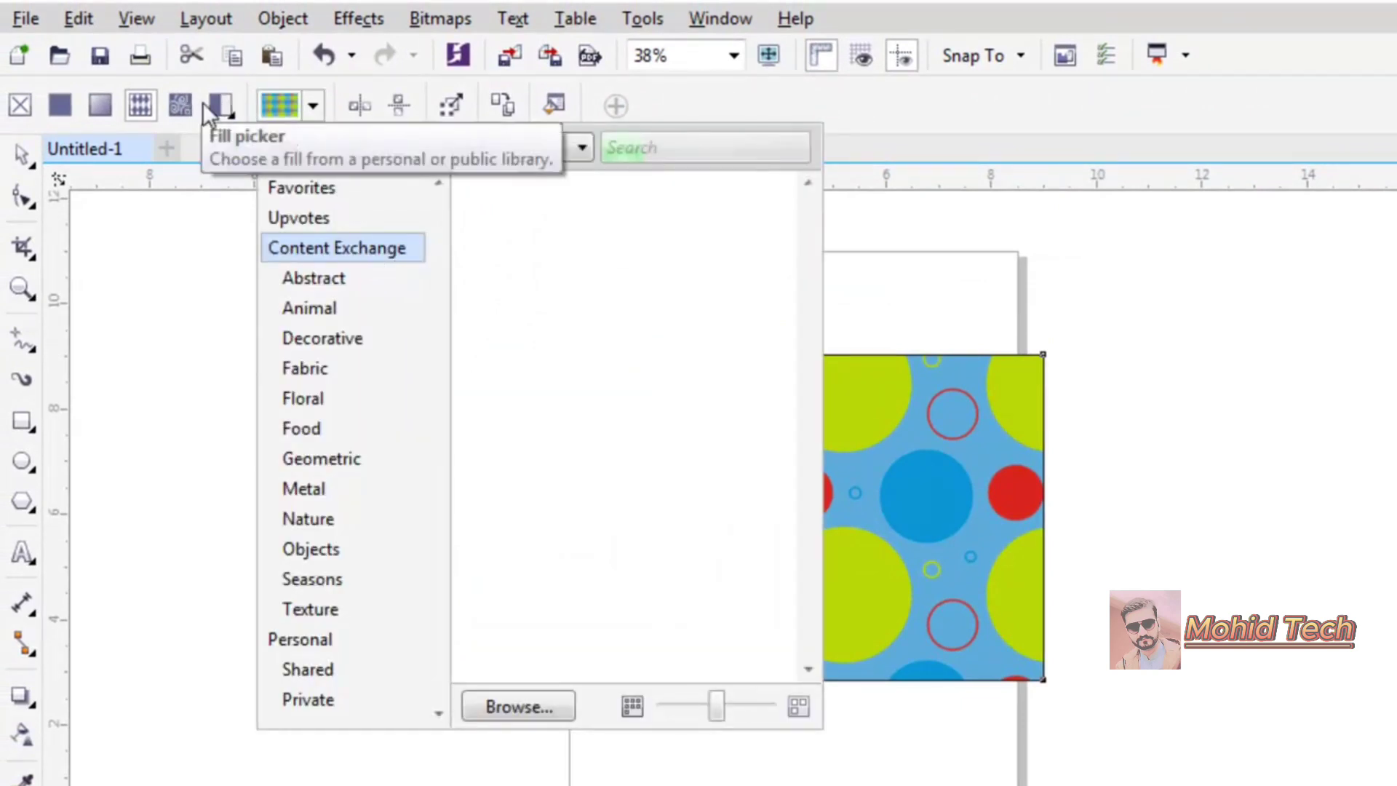
pyautogui.click(176, 106)
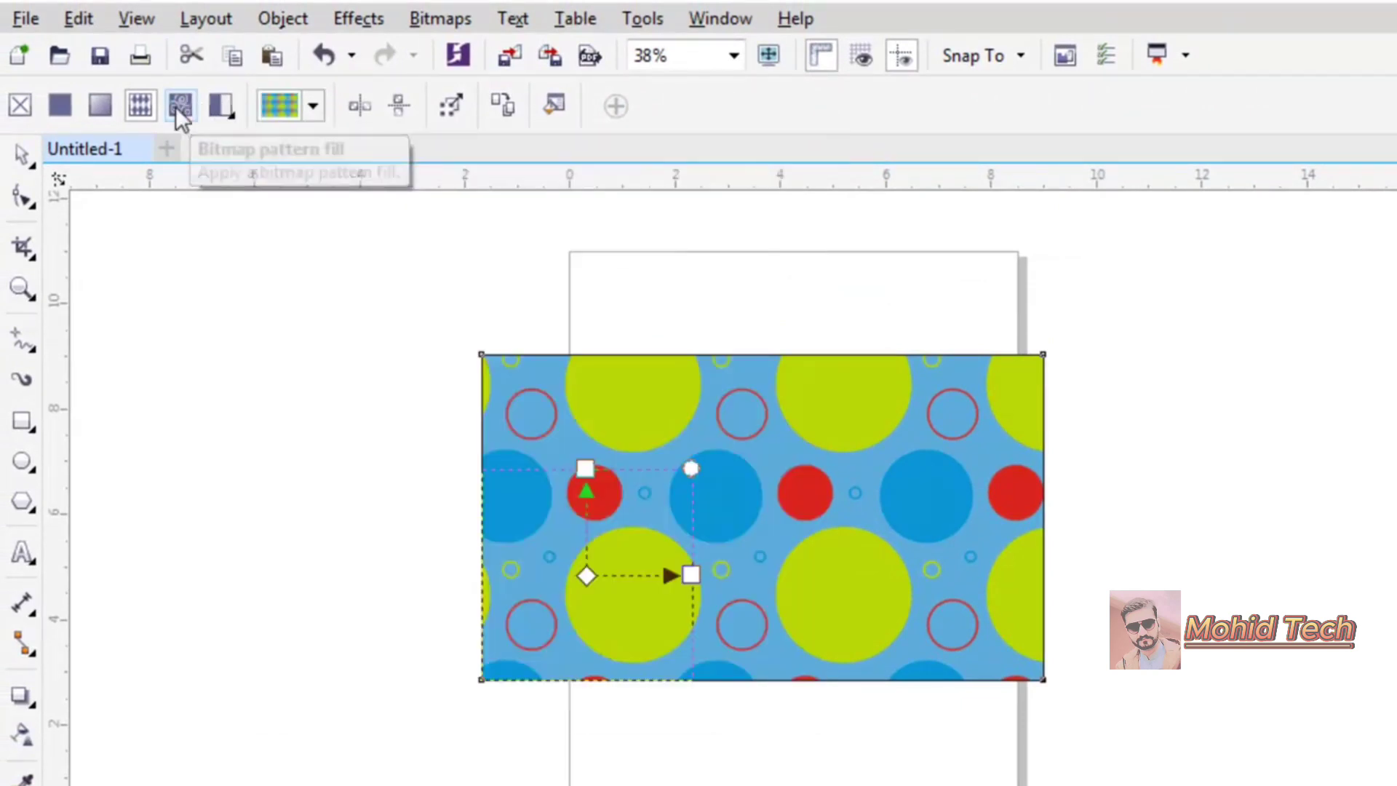
pyautogui.click(311, 117)
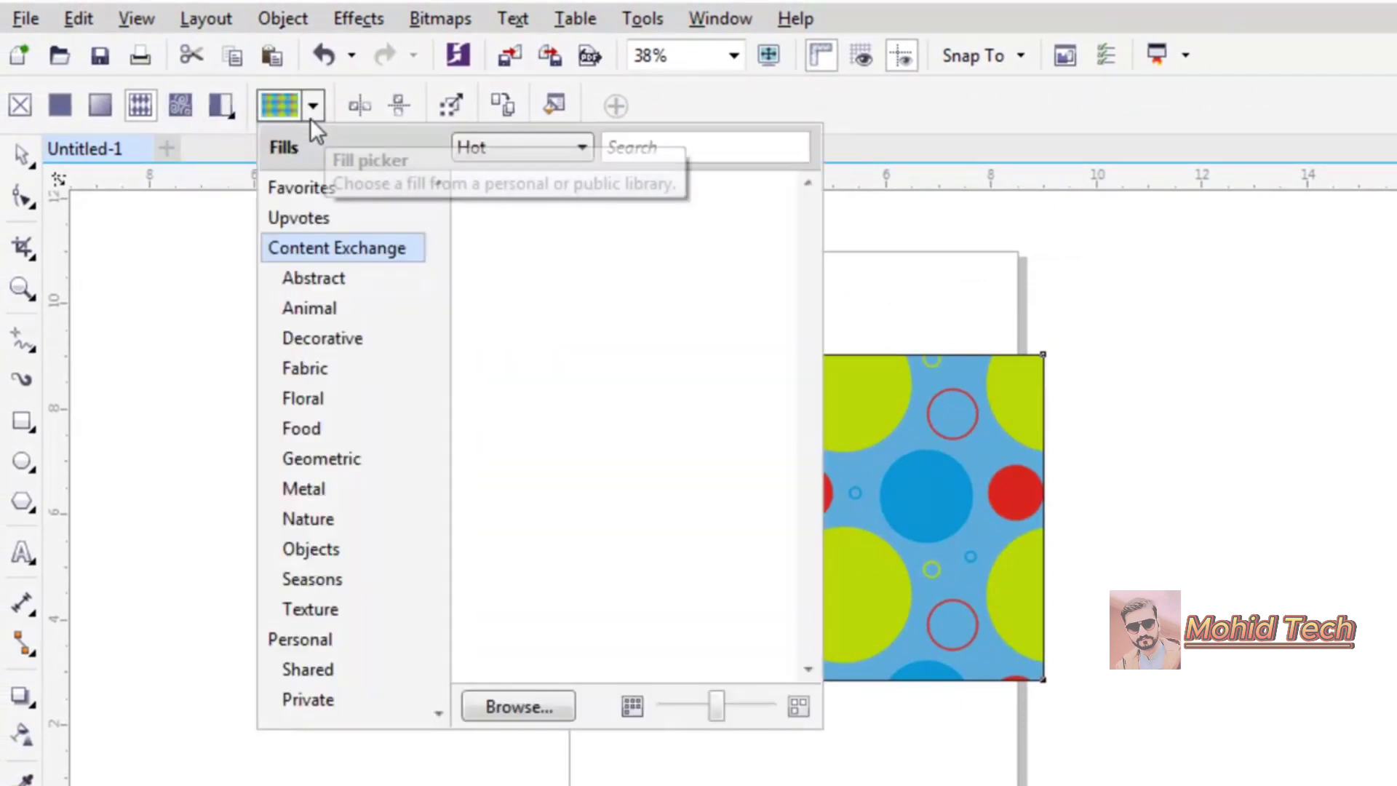
pyautogui.click(169, 107)
pyautogui.click(174, 108)
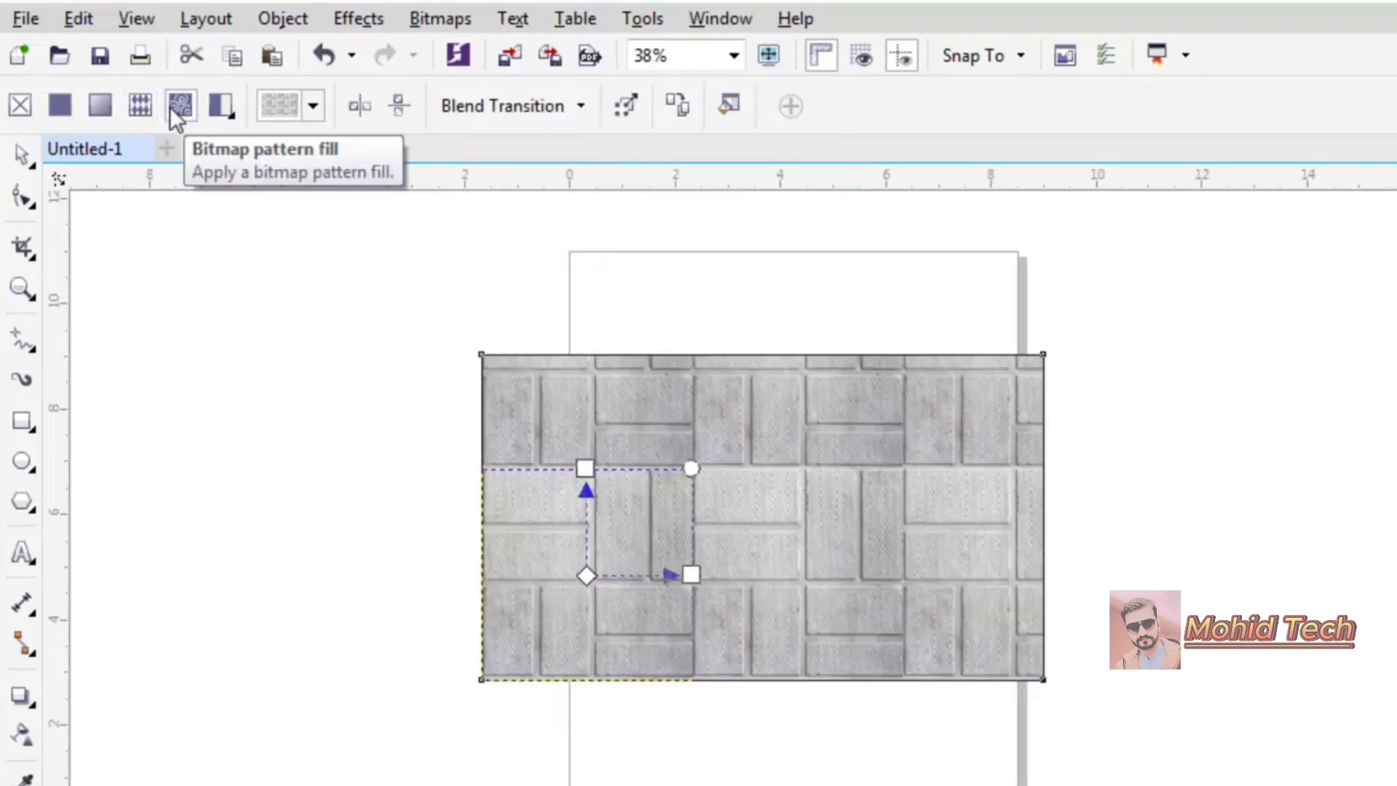
pyautogui.click(310, 114)
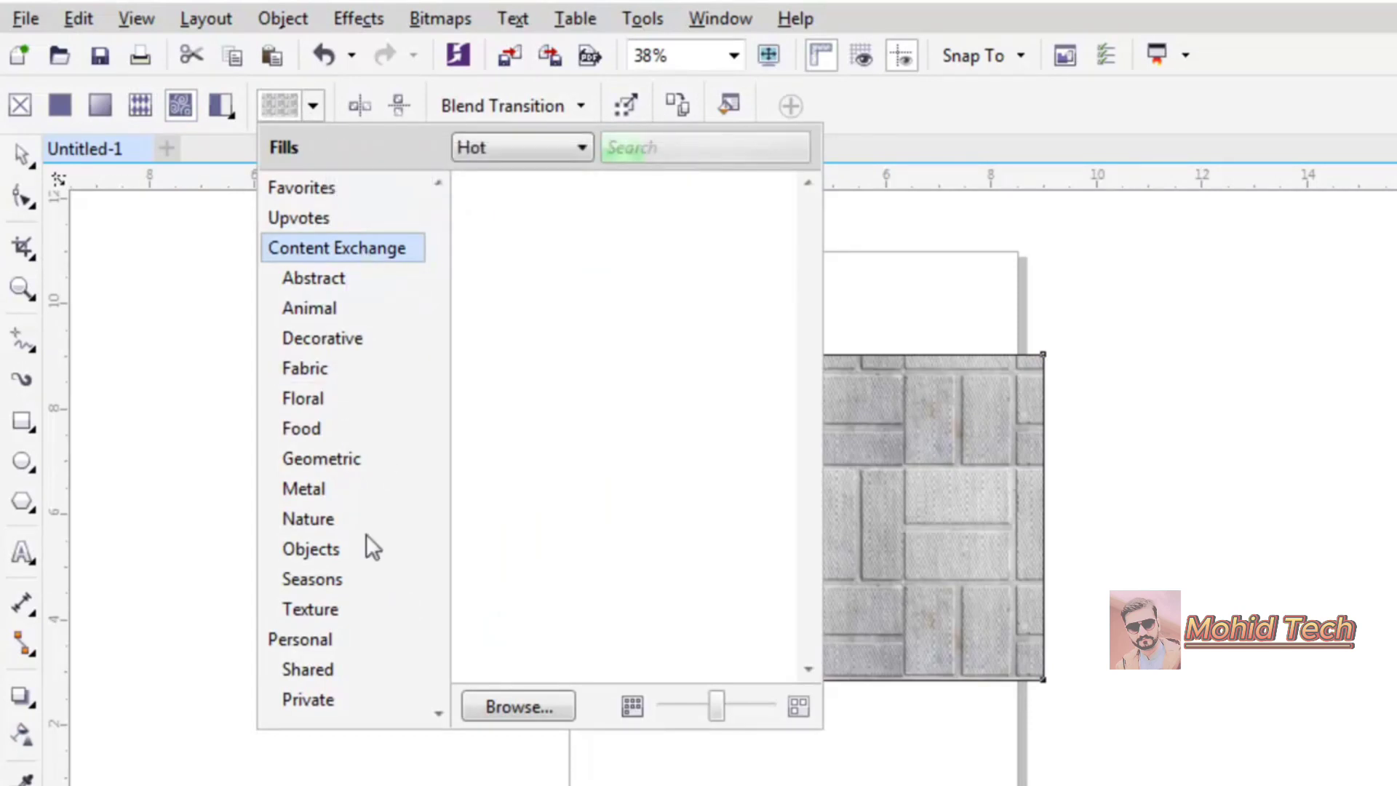
pyautogui.click(342, 609)
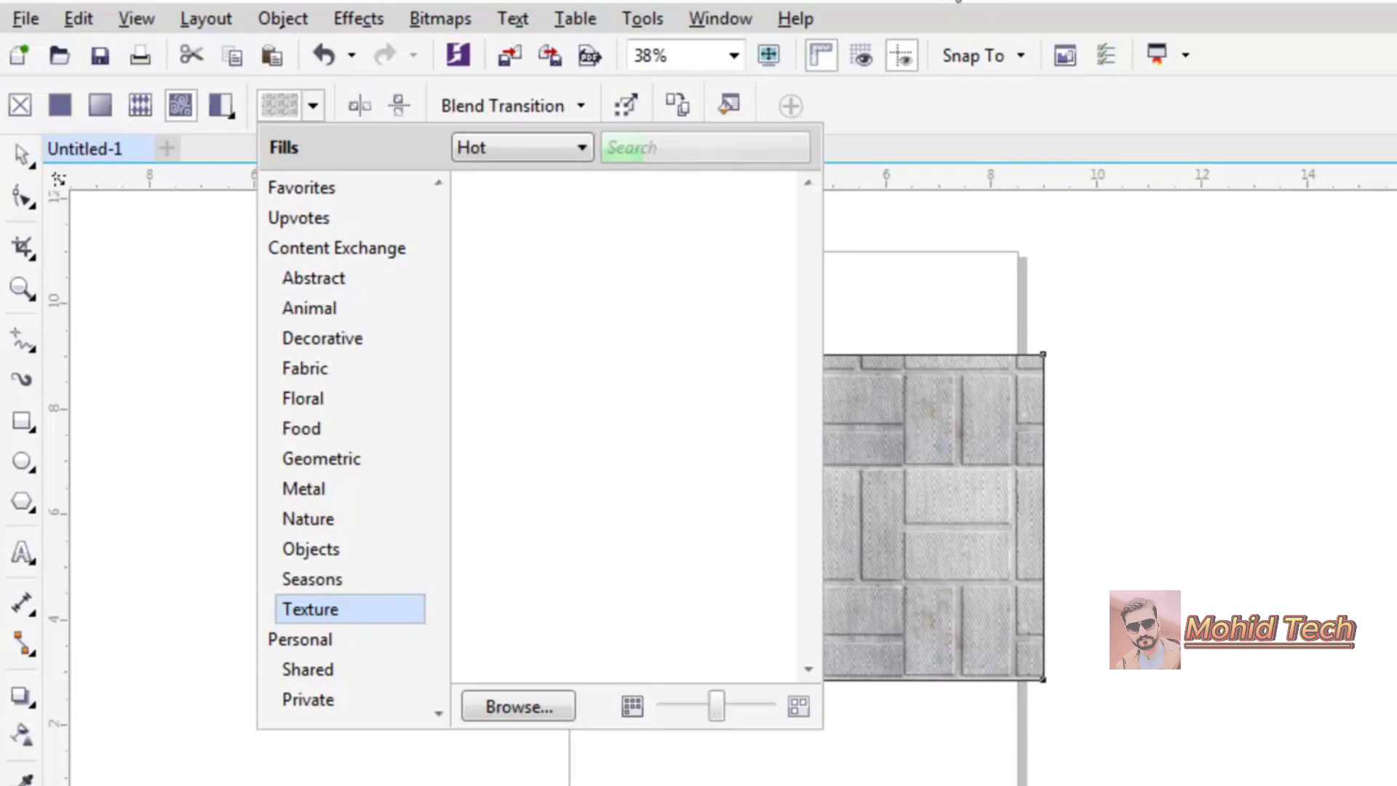
pyautogui.press('Escape')
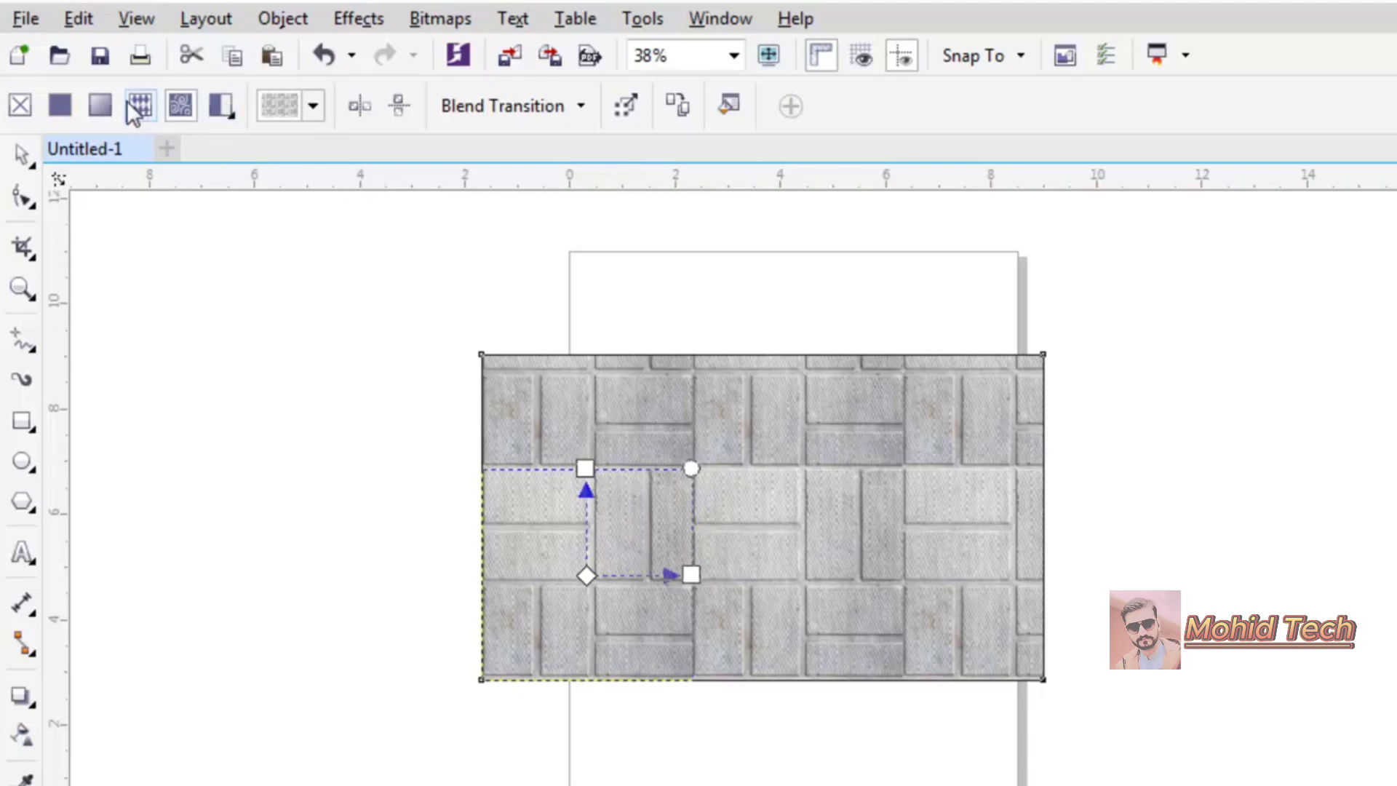
# Apply an elliptical fountain fill with a purple centre fading out to red, then deselect.
pyautogui.click(105, 105)
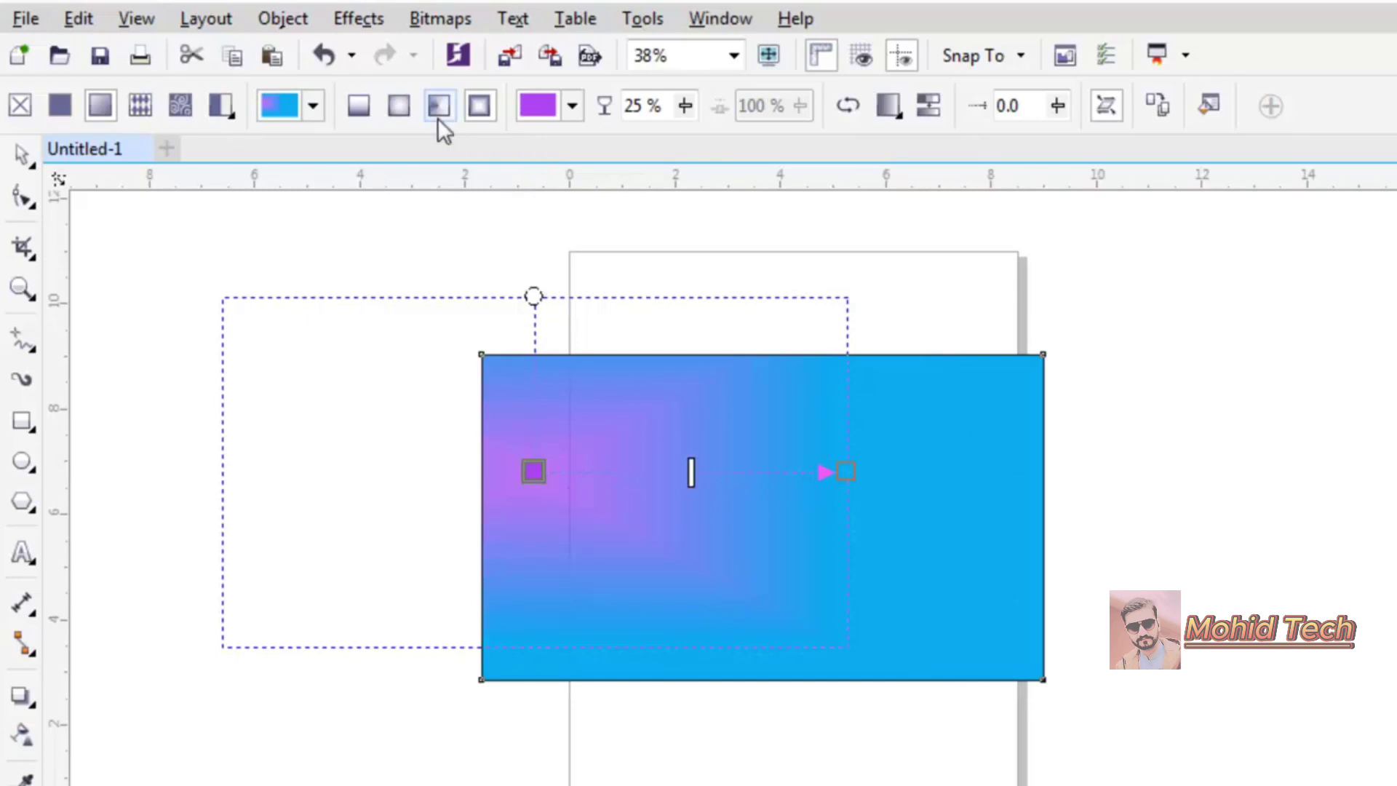
pyautogui.click(397, 108)
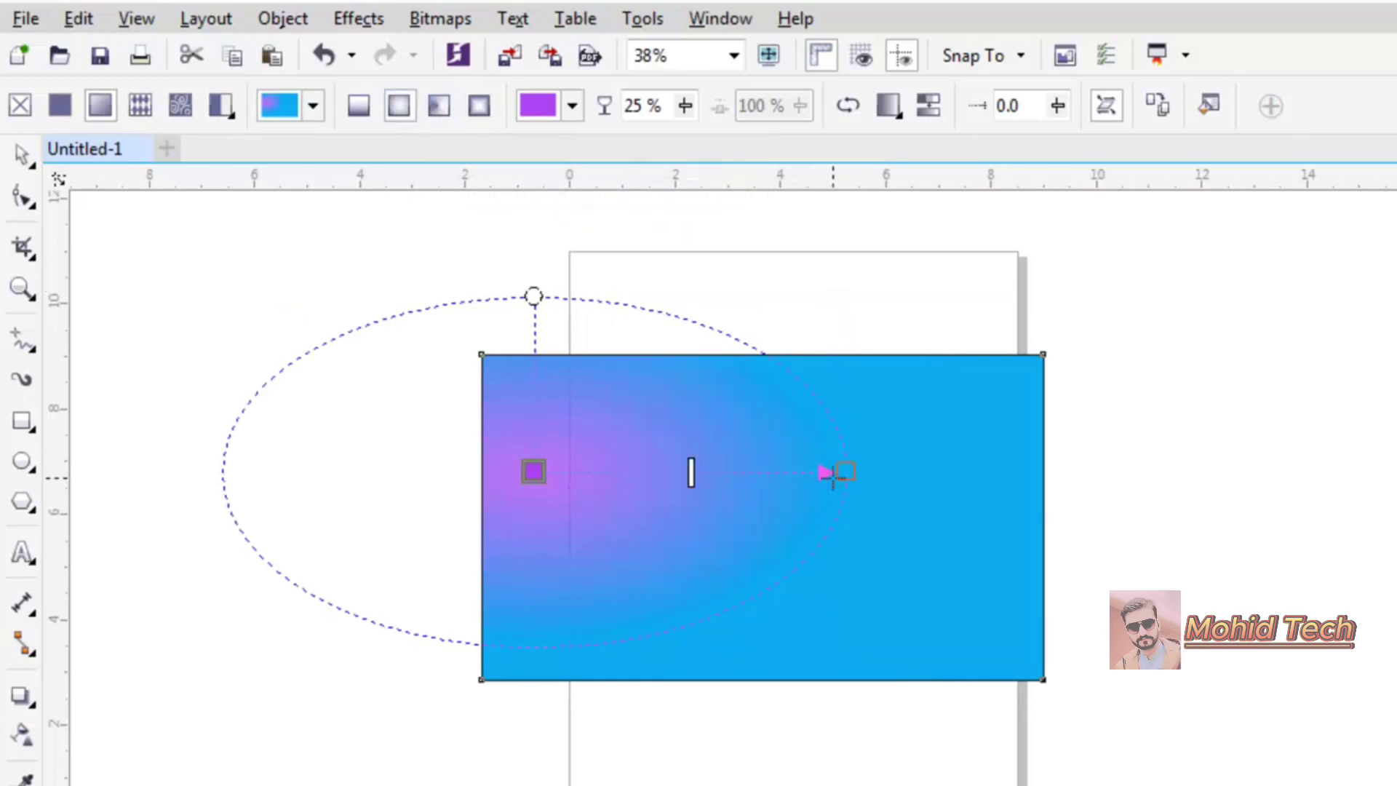
pyautogui.moveTo(846, 472); pyautogui.dragTo(1014, 532)
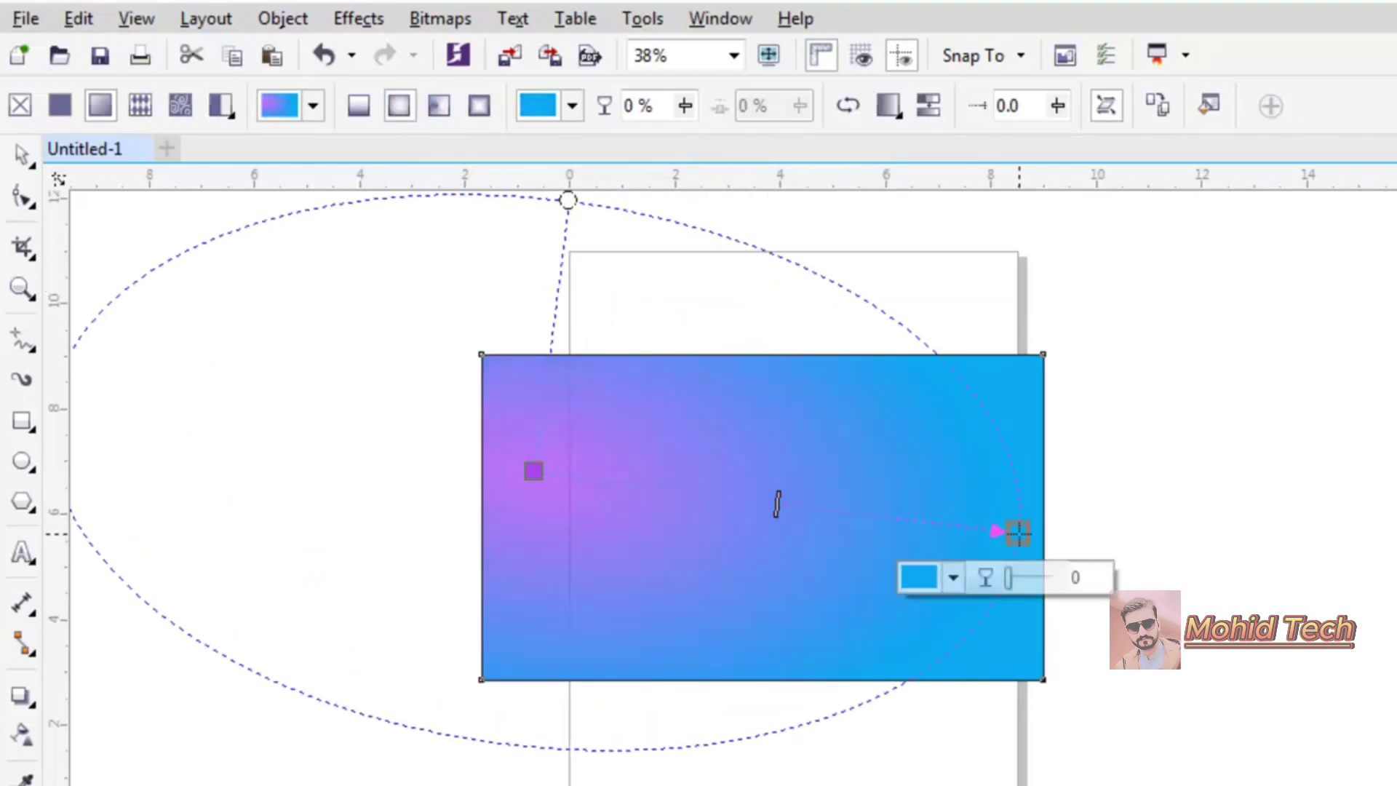
pyautogui.moveTo(674, 472); pyautogui.dragTo(834, 500)
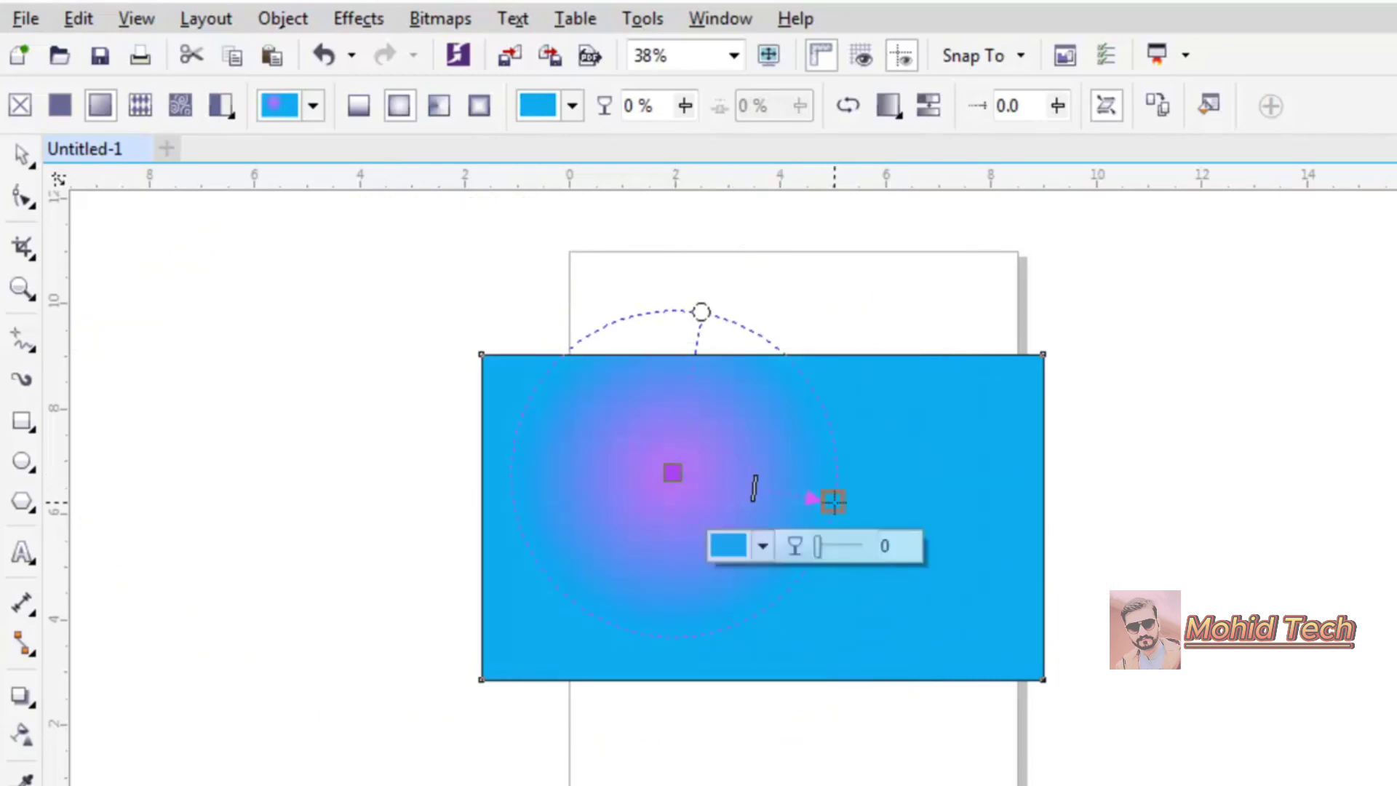
pyautogui.click(572, 107)
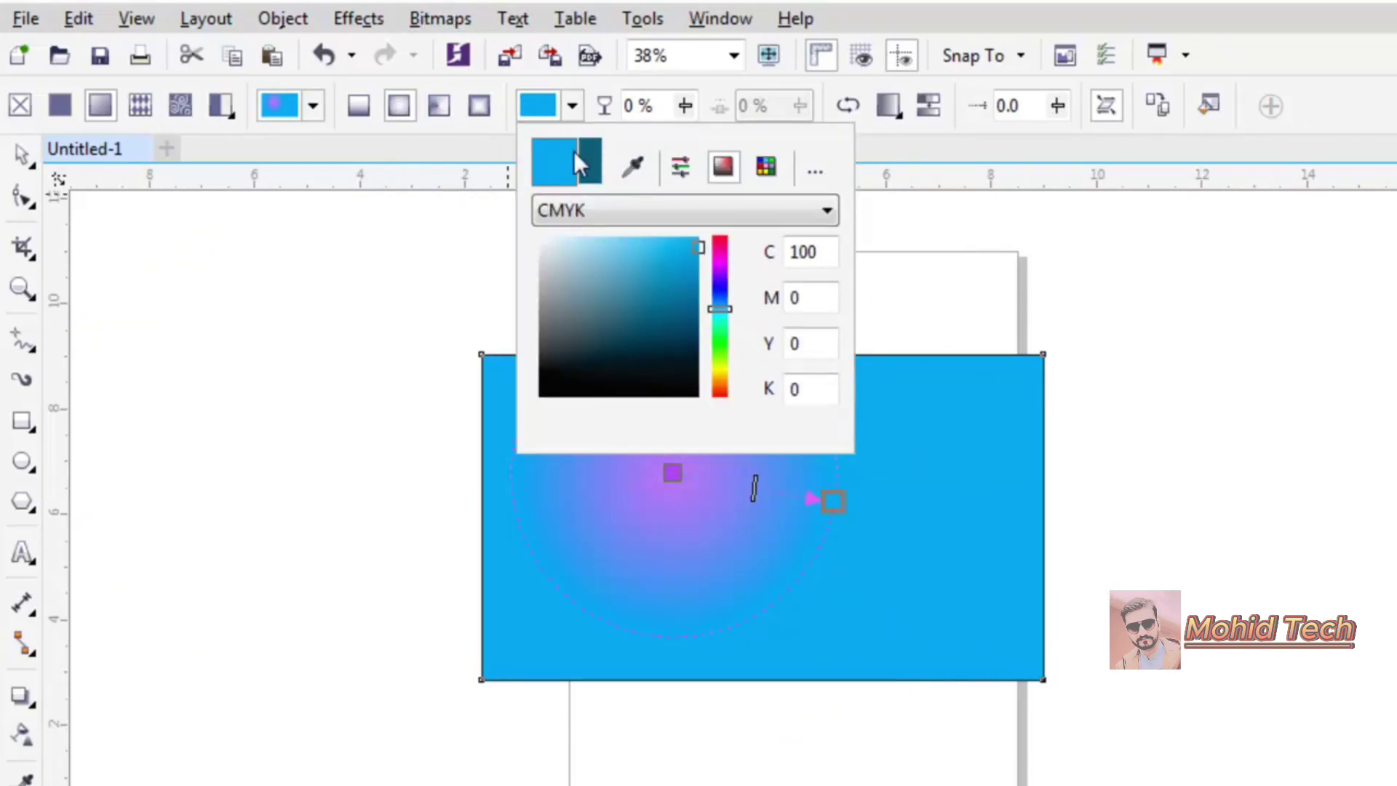
pyautogui.moveTo(723, 314); pyautogui.dragTo(731, 208)
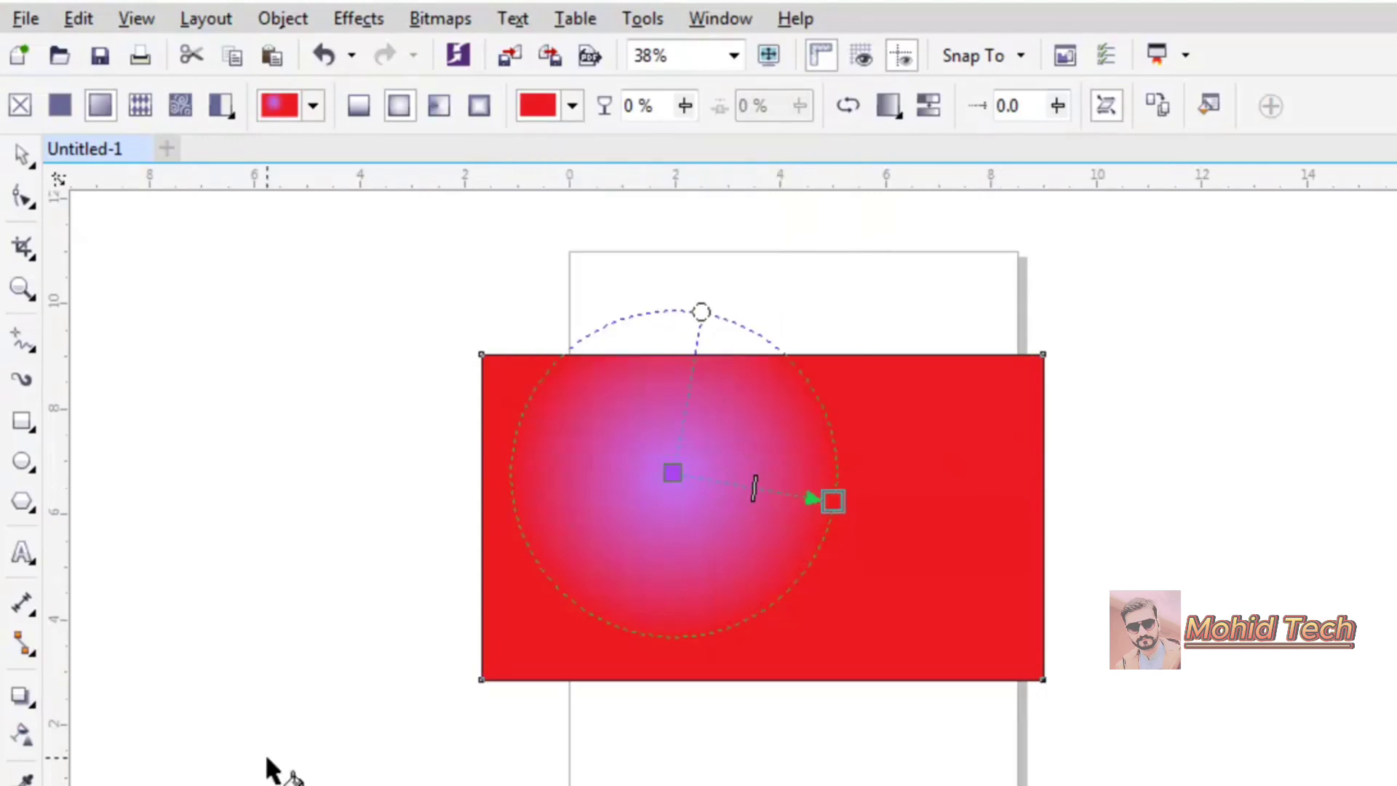
pyautogui.click(353, 744)
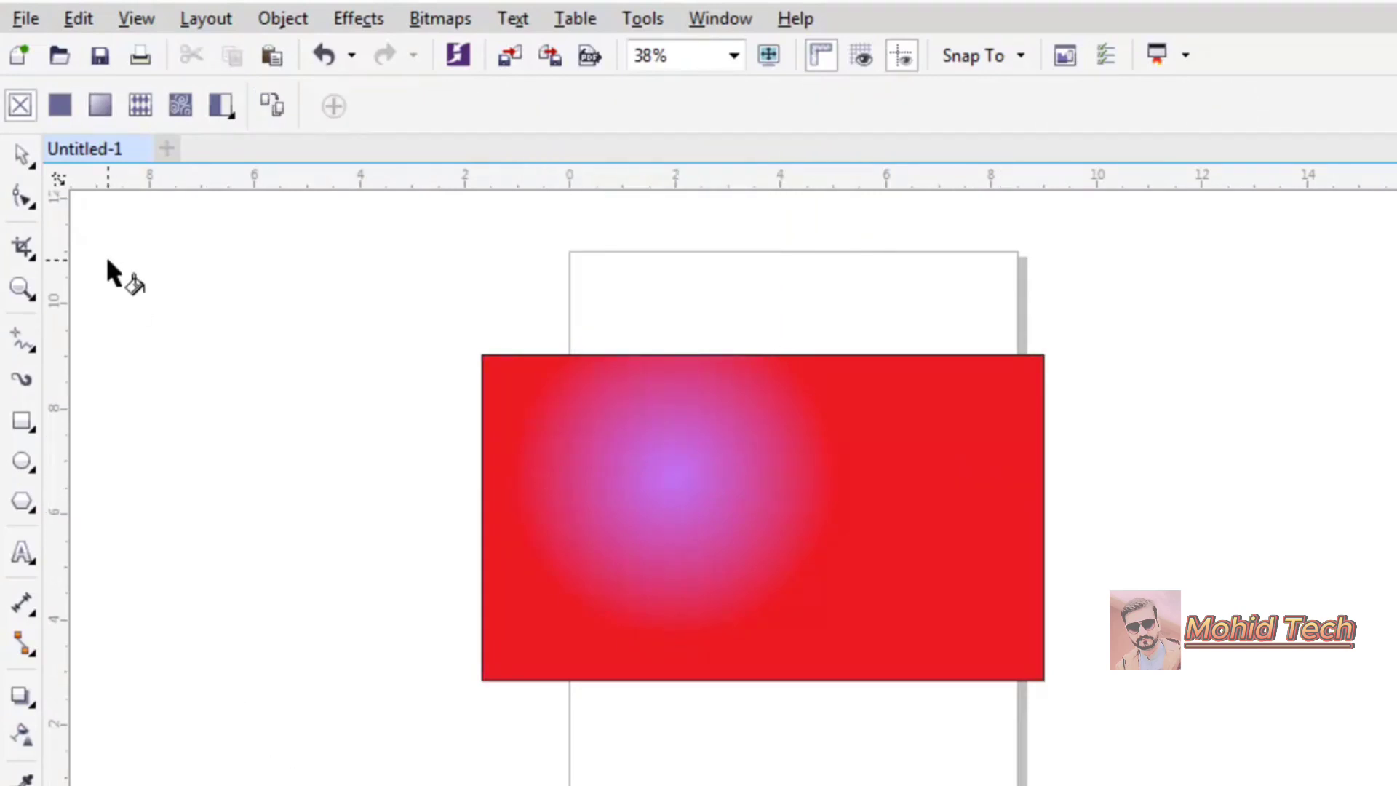
# Select and delete the red gradient rectangle.
pyautogui.click(21, 154)
pyautogui.moveTo(394, 329); pyautogui.dragTo(1023, 713)
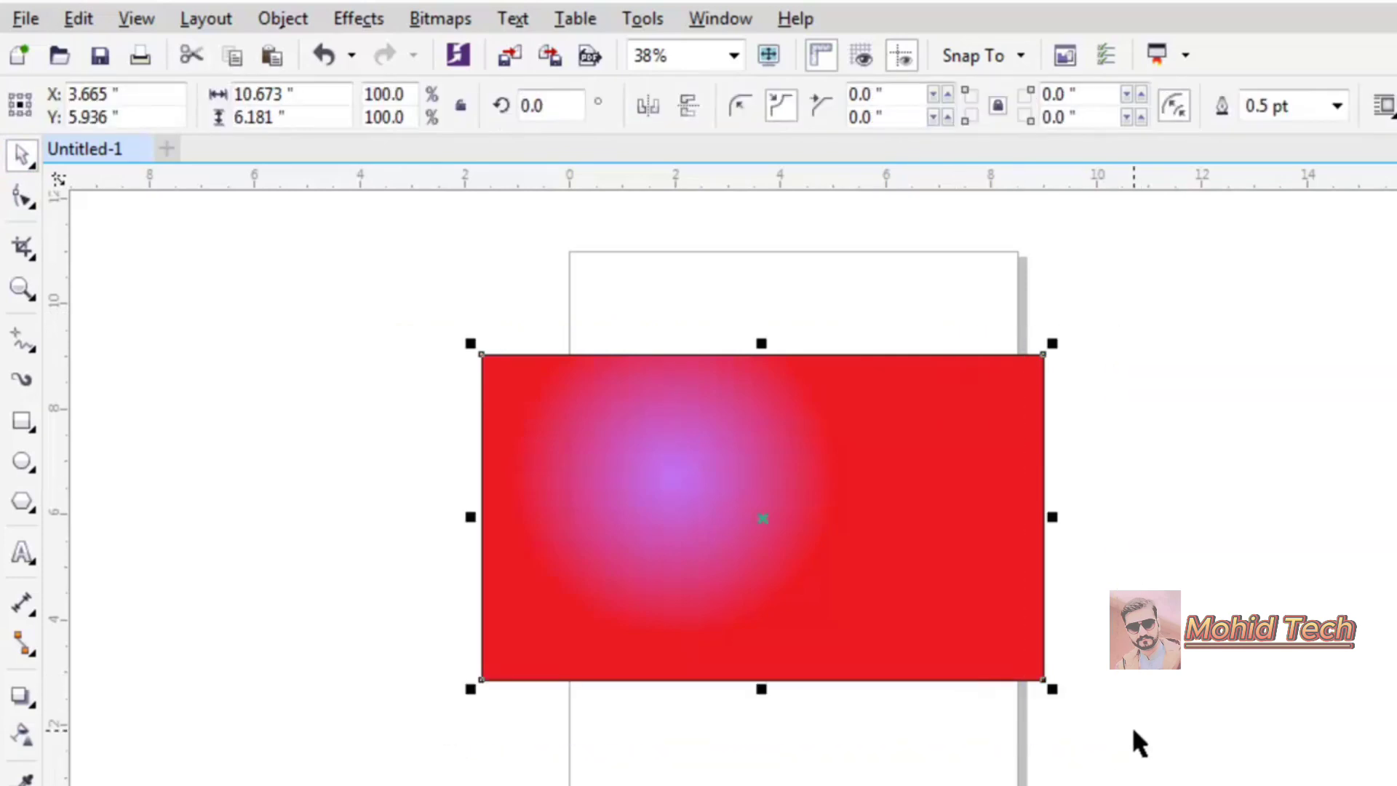
pyautogui.press('Delete')
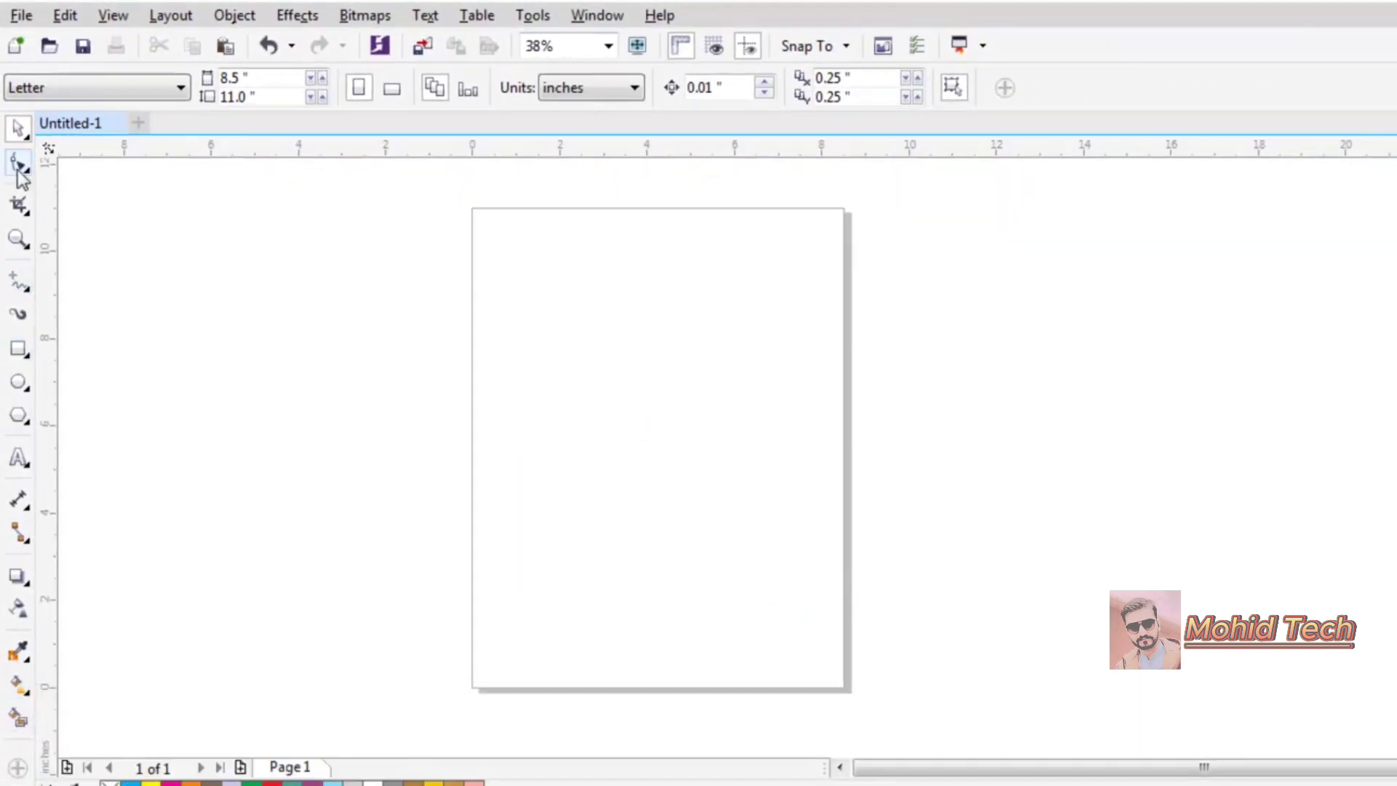
# Draw five rectangles: left, large centre-right, right, far right, and small below left.
pyautogui.click(18, 351)
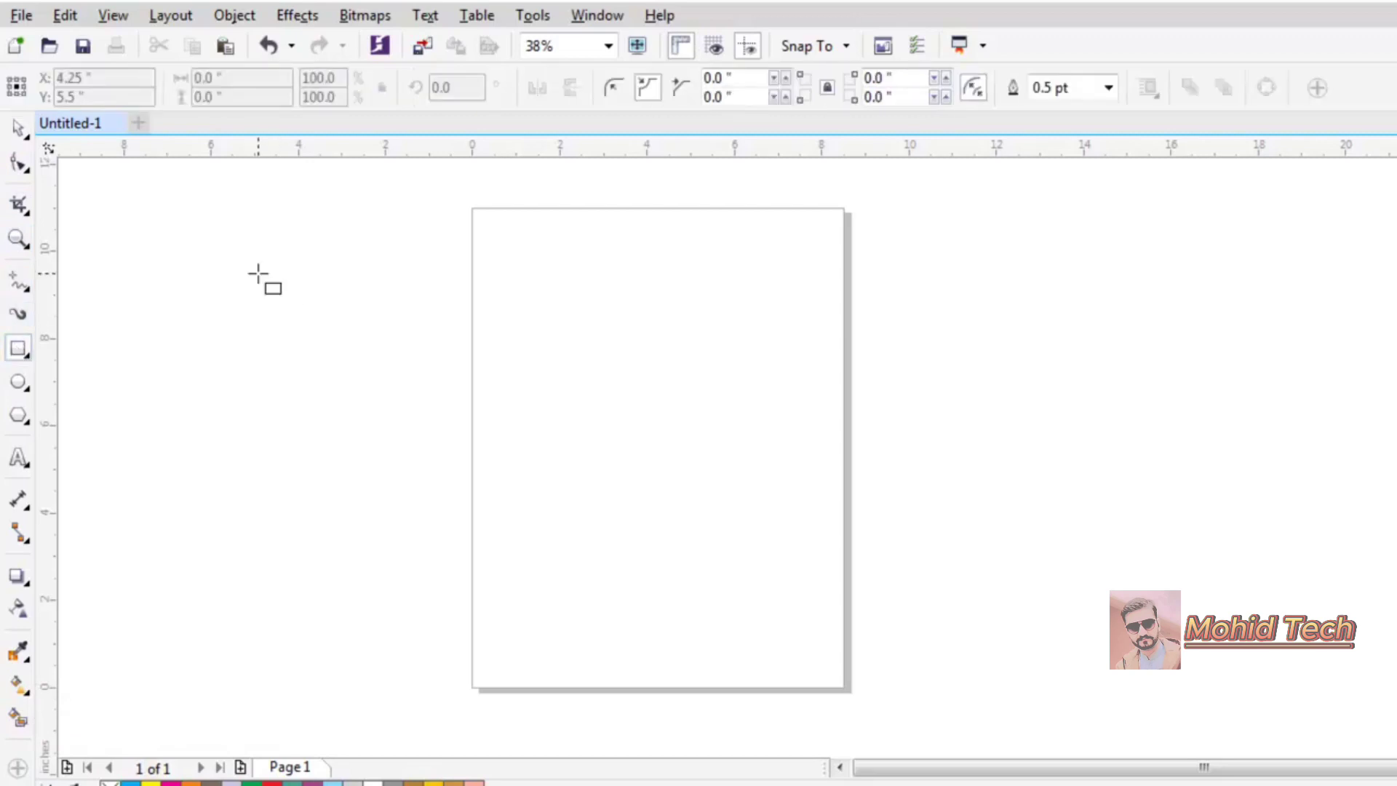
pyautogui.moveTo(251, 256); pyautogui.dragTo(432, 443)
pyautogui.moveTo(602, 321); pyautogui.dragTo(848, 556)
pyautogui.moveTo(996, 309); pyautogui.dragTo(1165, 501)
pyautogui.moveTo(1269, 349); pyautogui.dragTo(1396, 539)
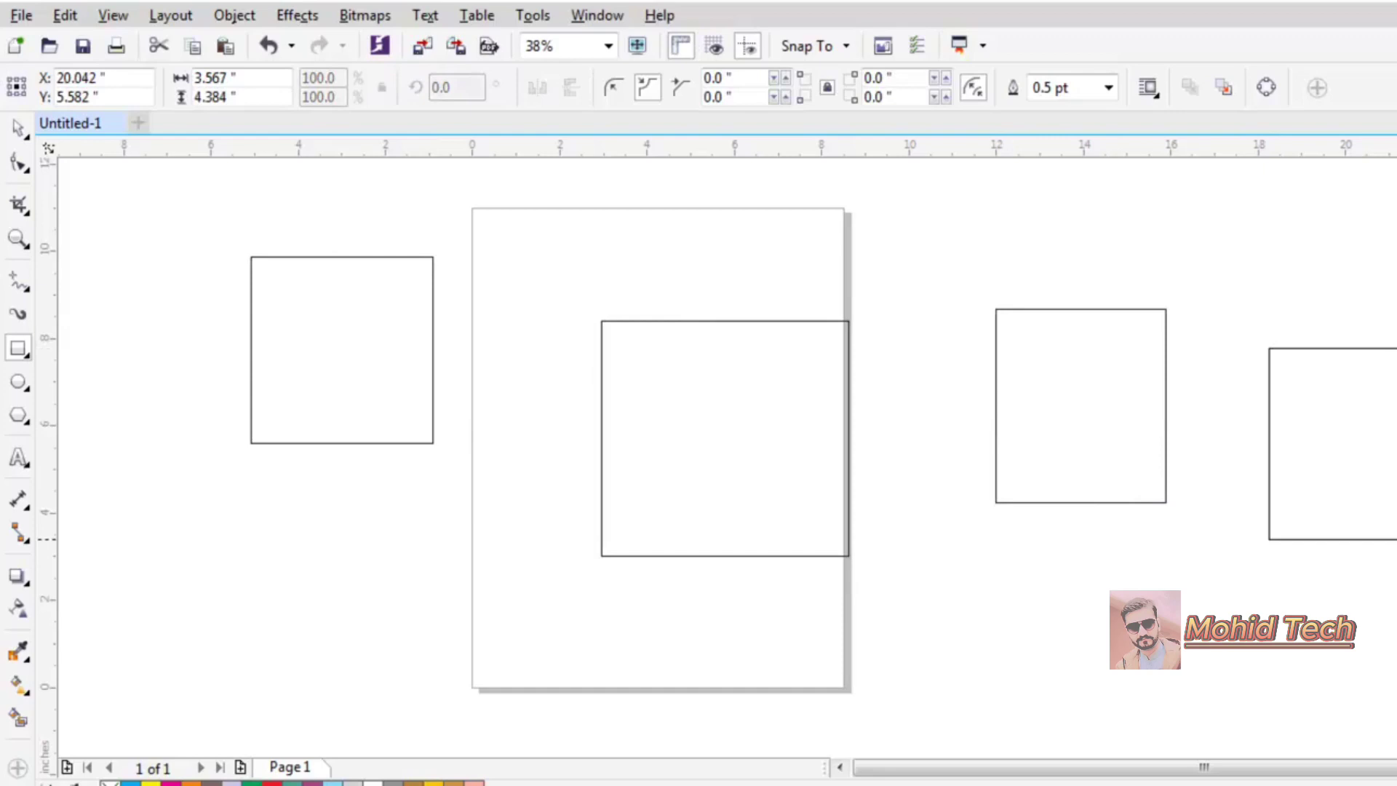
pyautogui.moveTo(272, 555); pyautogui.dragTo(439, 615)
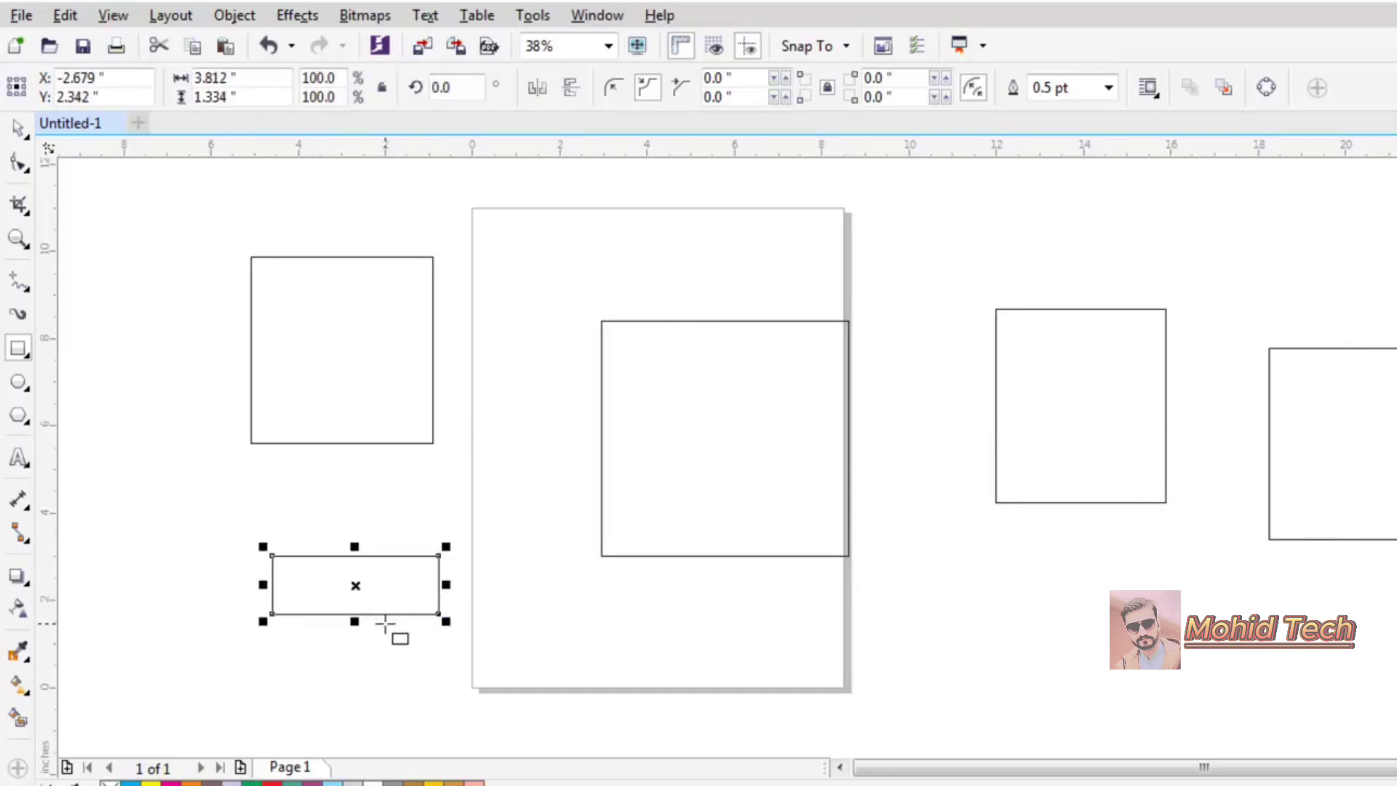
# Smart Fill each of the five rectangles pink, then choose a 10.0 pt outline width.
pyautogui.click(17, 721)
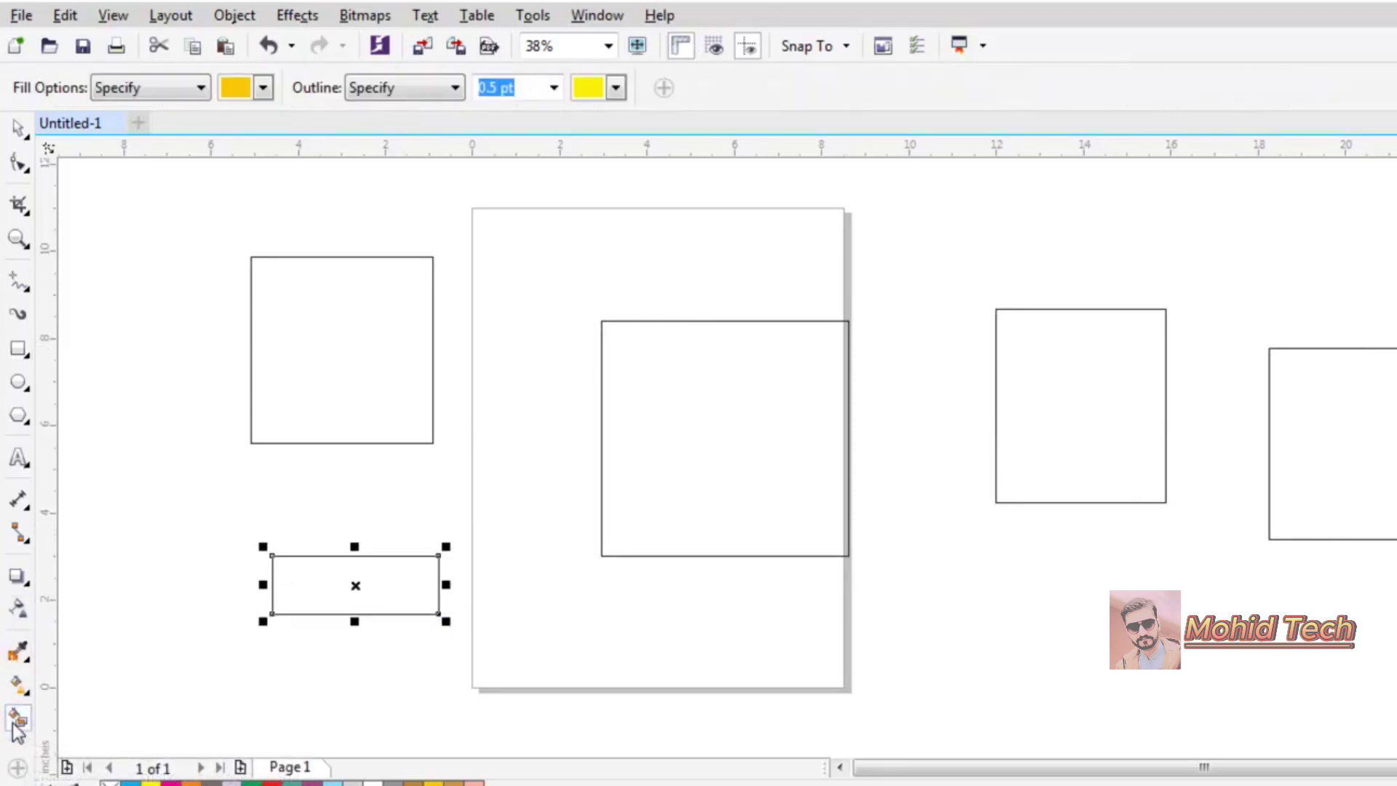
pyautogui.click(266, 91)
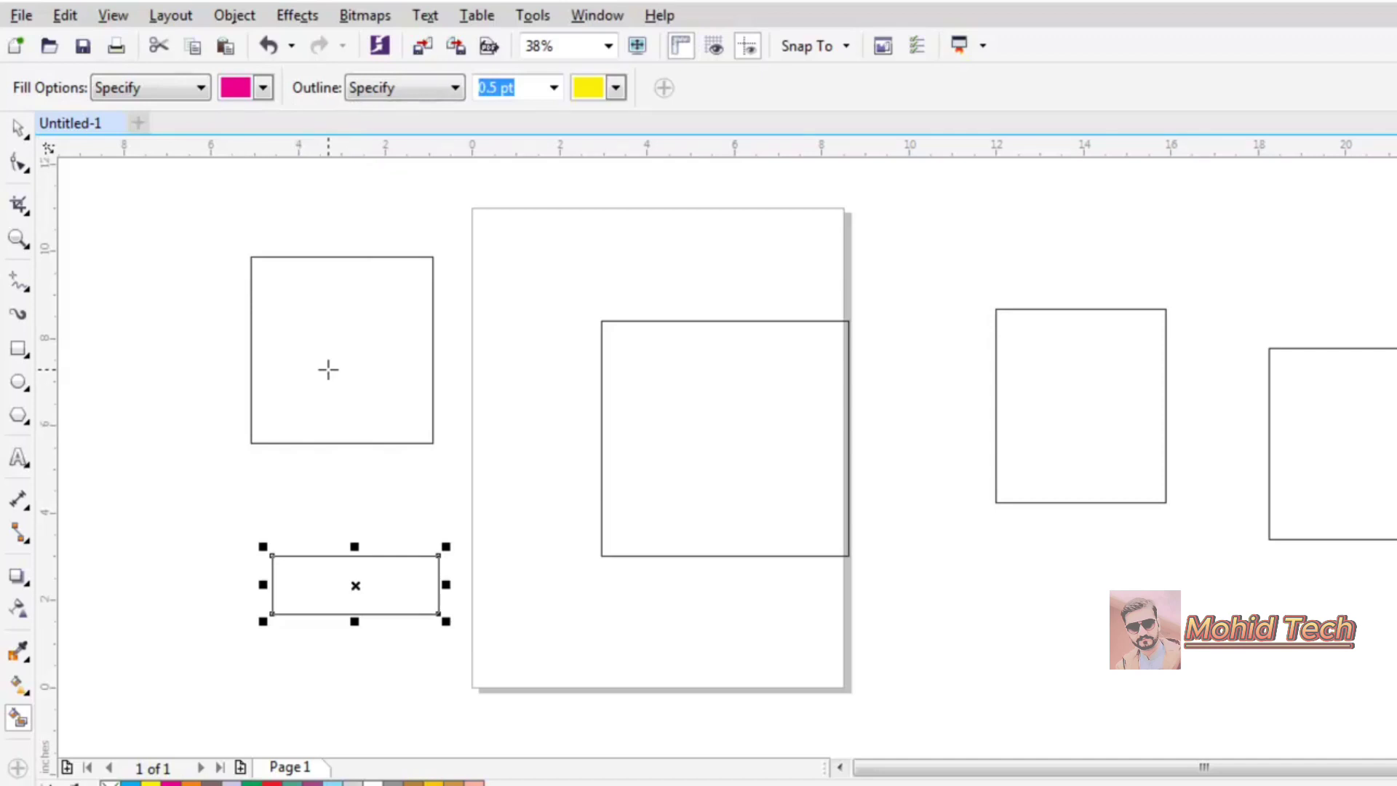
pyautogui.click(368, 362)
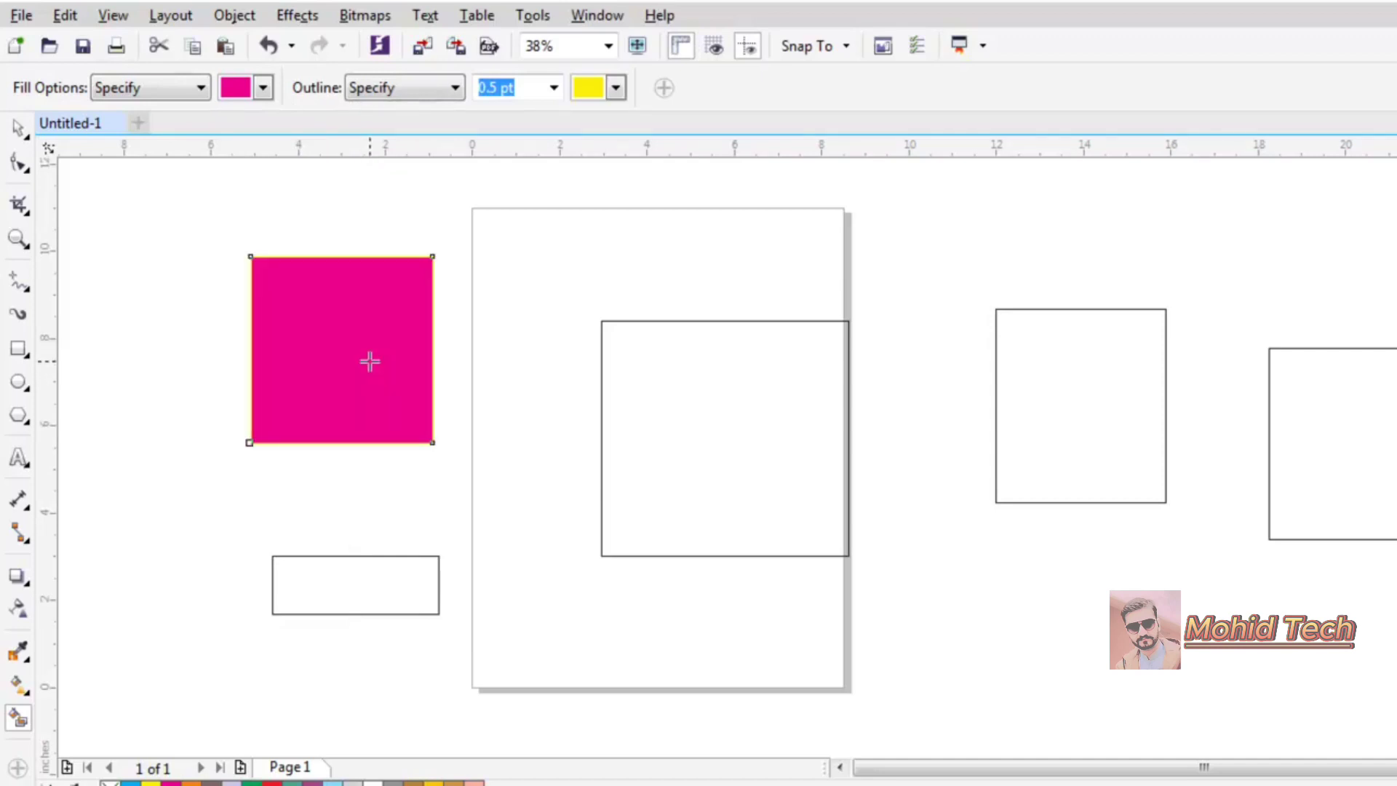
pyautogui.click(672, 421)
pyautogui.click(1066, 386)
pyautogui.click(1338, 430)
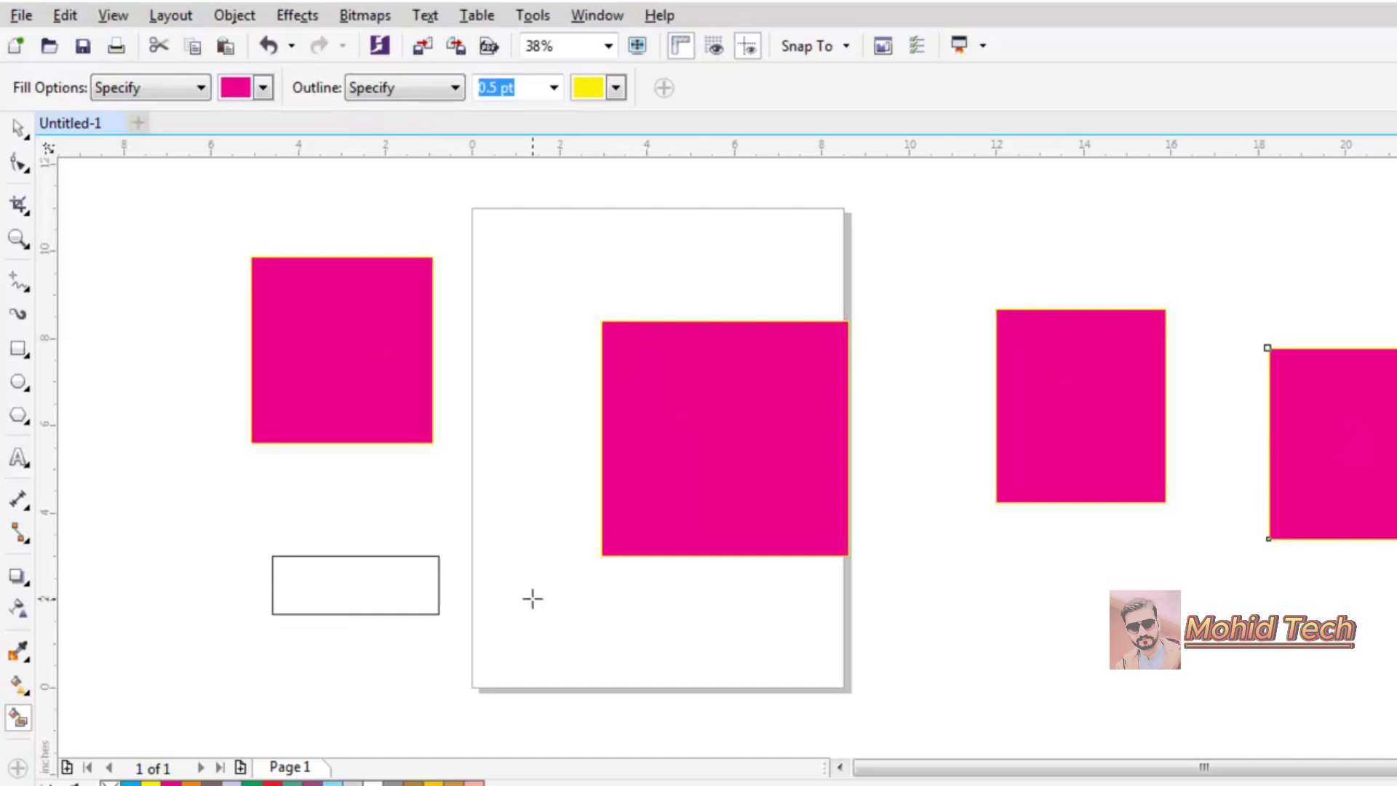
pyautogui.click(362, 584)
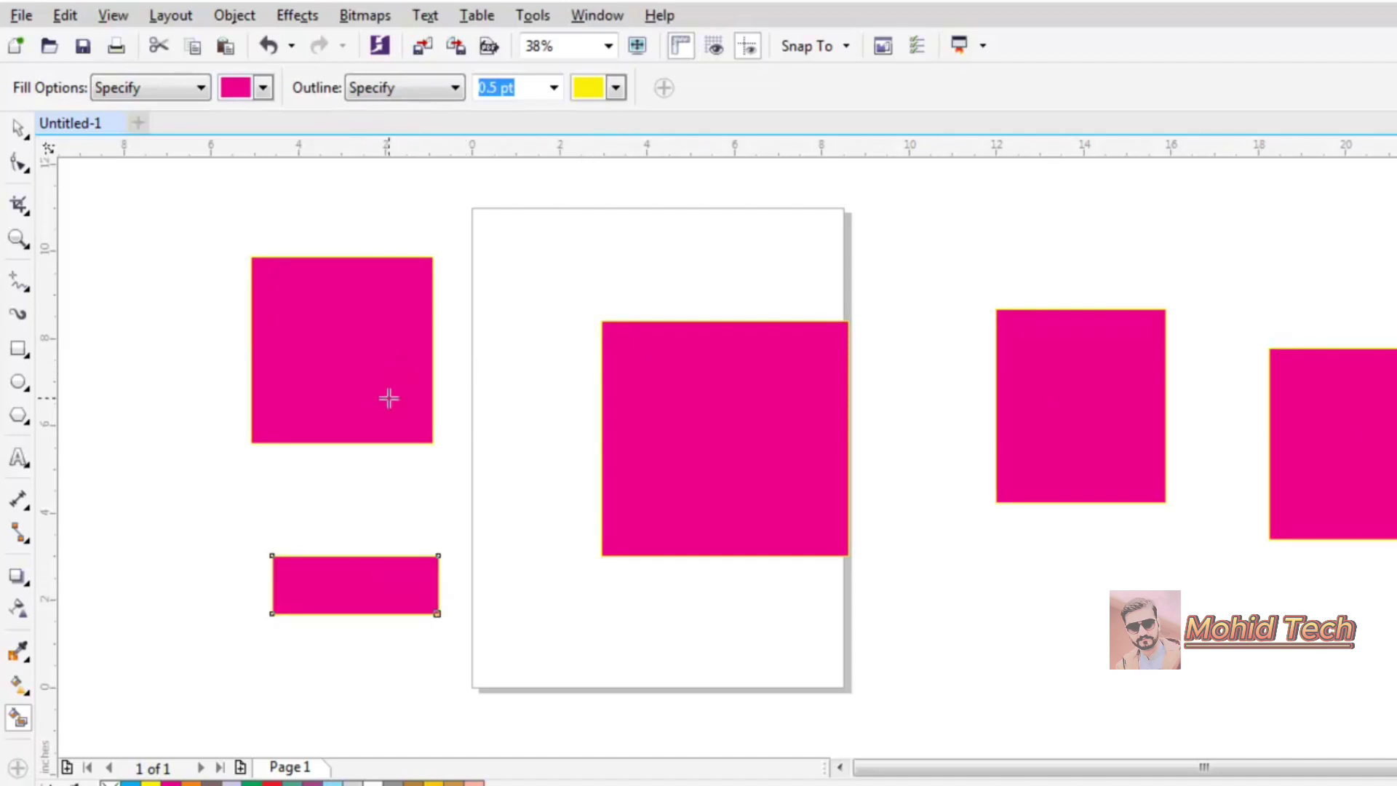
pyautogui.click(554, 93)
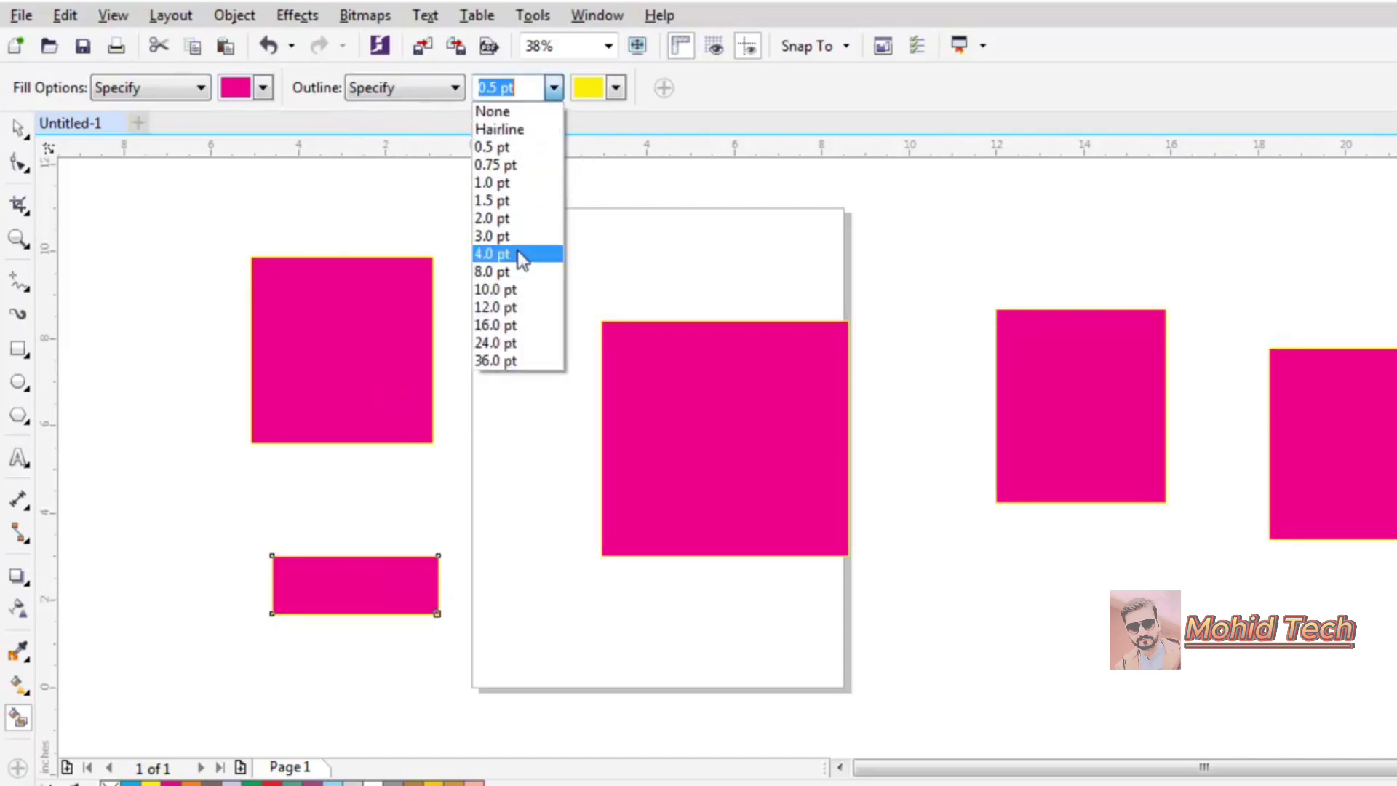
pyautogui.click(517, 290)
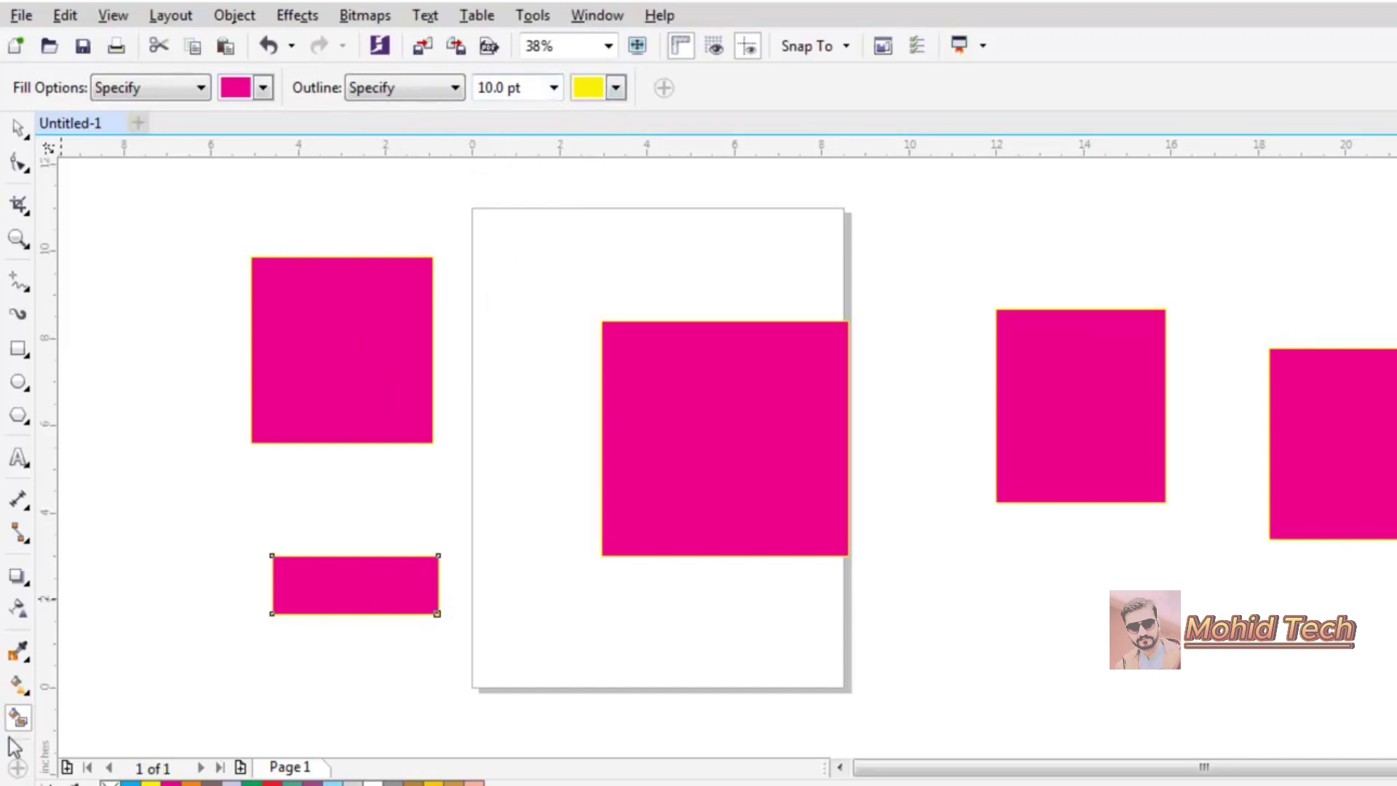
# Try a linear gradient on the bottom rectangle, then undo it.
pyautogui.click(21, 691)
pyautogui.moveTo(319, 345); pyautogui.dragTo(373, 398)
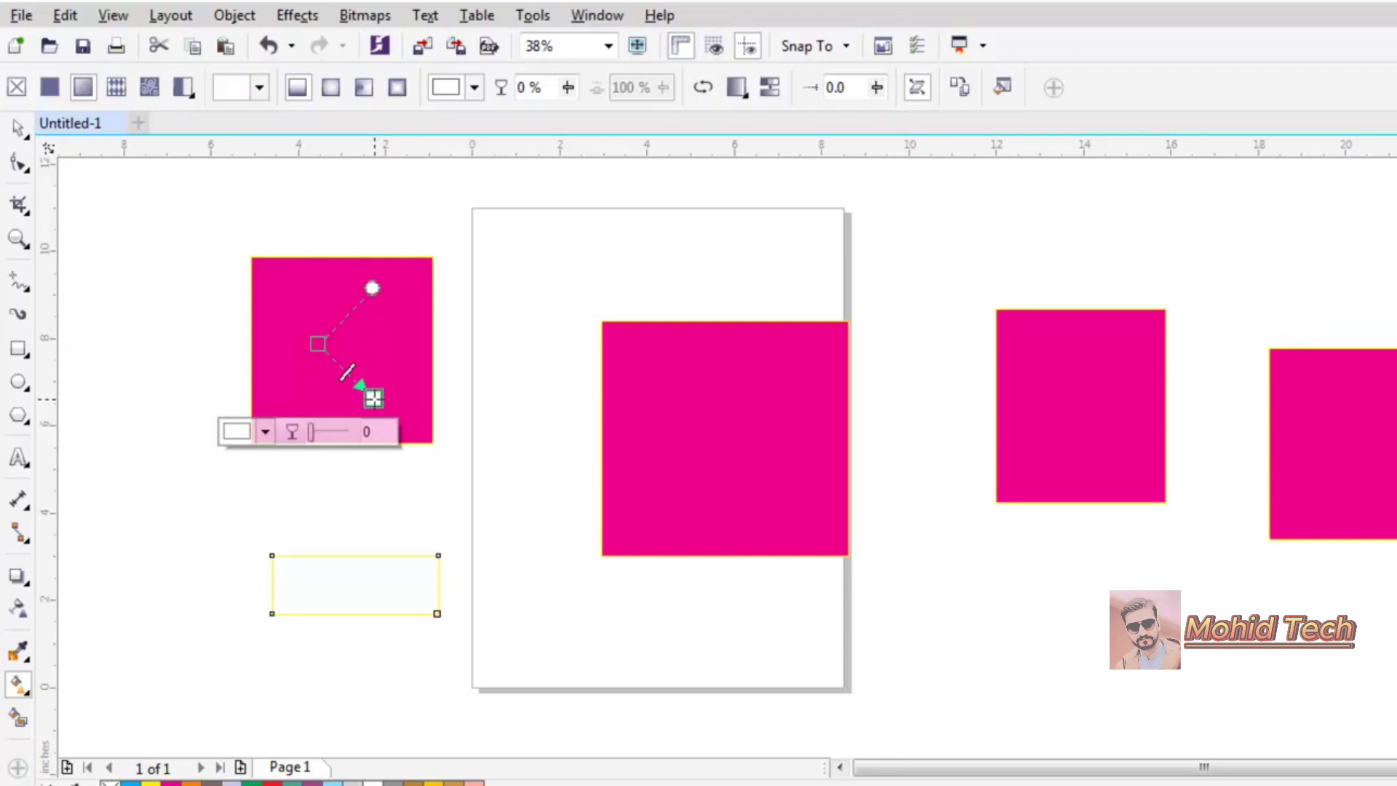
pyautogui.moveTo(391, 339); pyautogui.dragTo(432, 349)
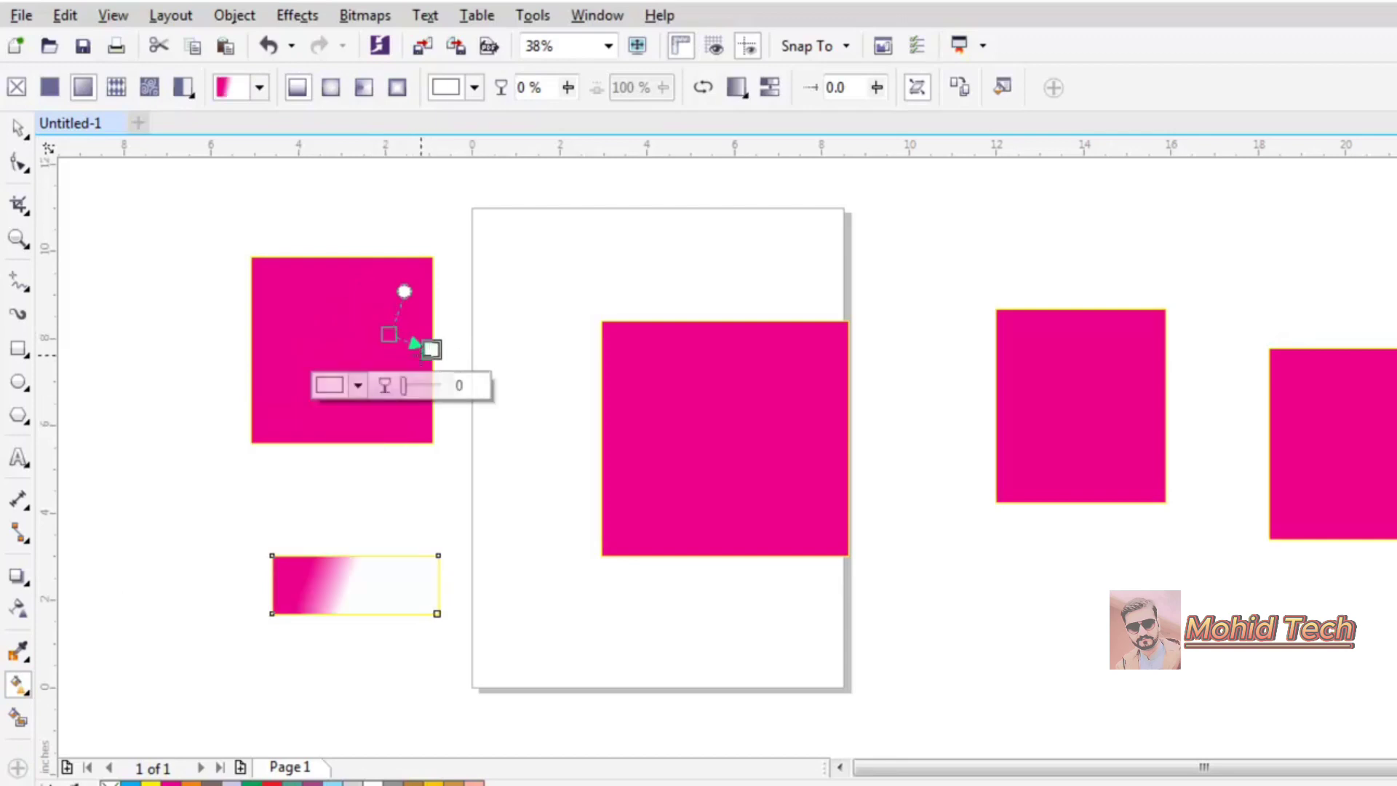
pyautogui.hotkey('ctrl', 'z')
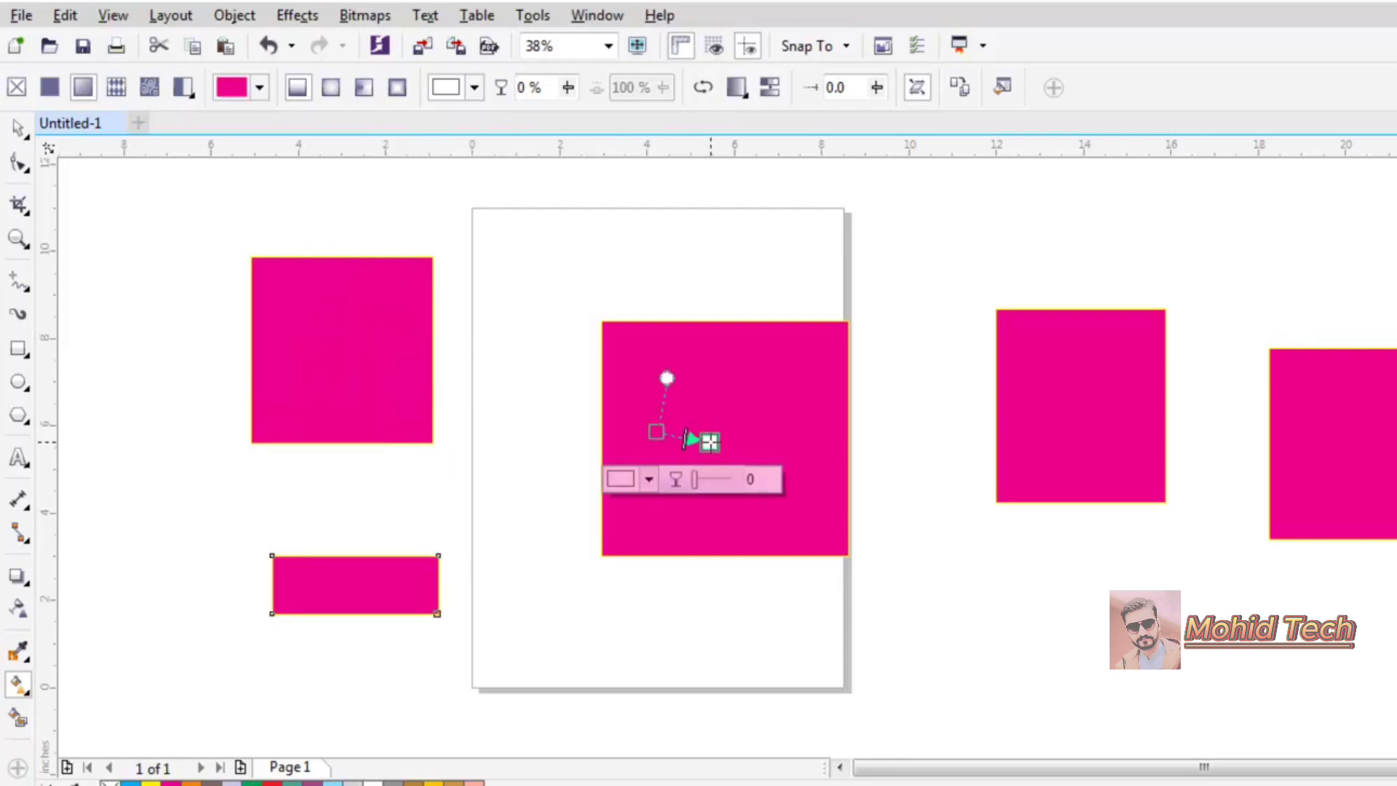
# Give the centre, right, far-right and top-left squares diagonal pink-to-white gradients.
pyautogui.click(756, 375)
pyautogui.moveTo(678, 390); pyautogui.dragTo(818, 507)
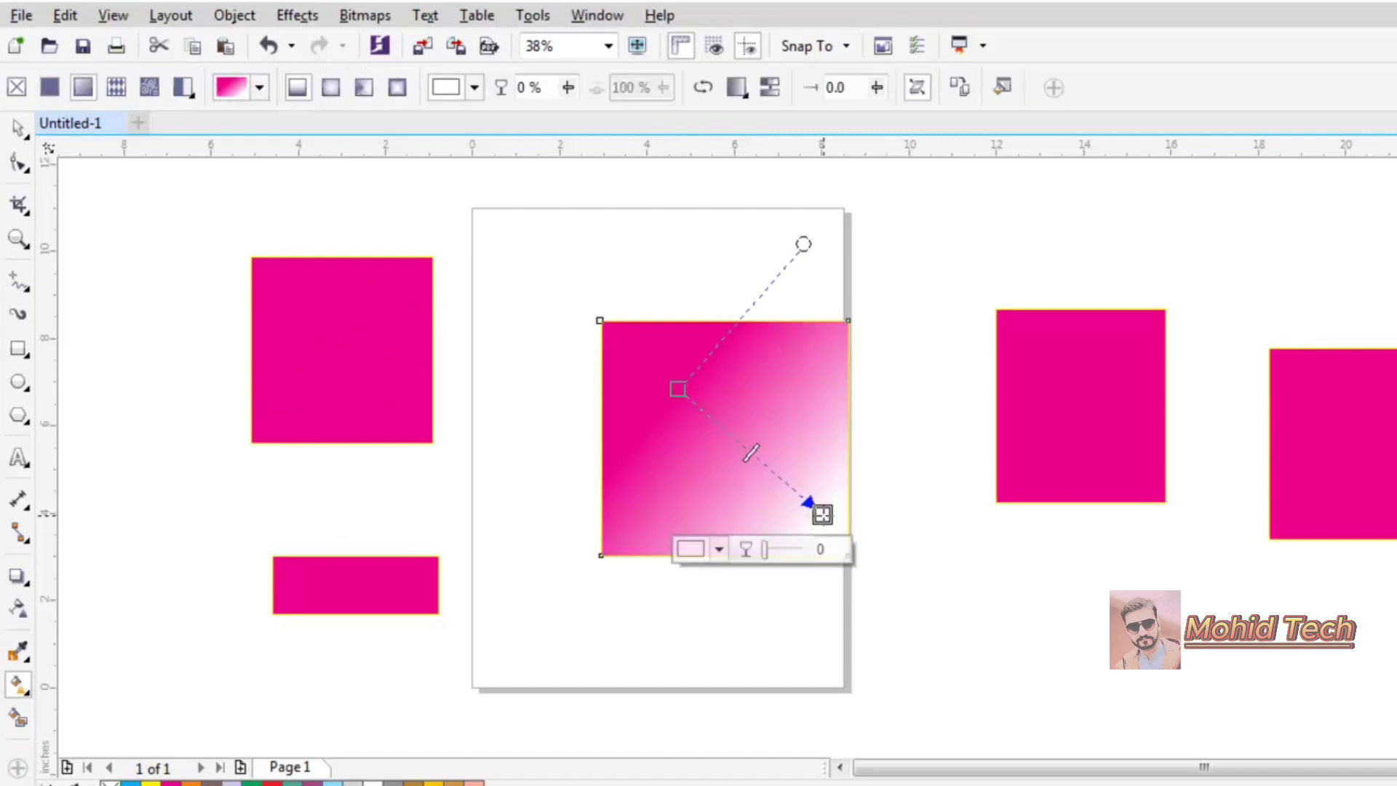
pyautogui.click(1063, 438)
pyautogui.moveTo(1069, 378); pyautogui.dragTo(1143, 464)
pyautogui.click(1343, 418)
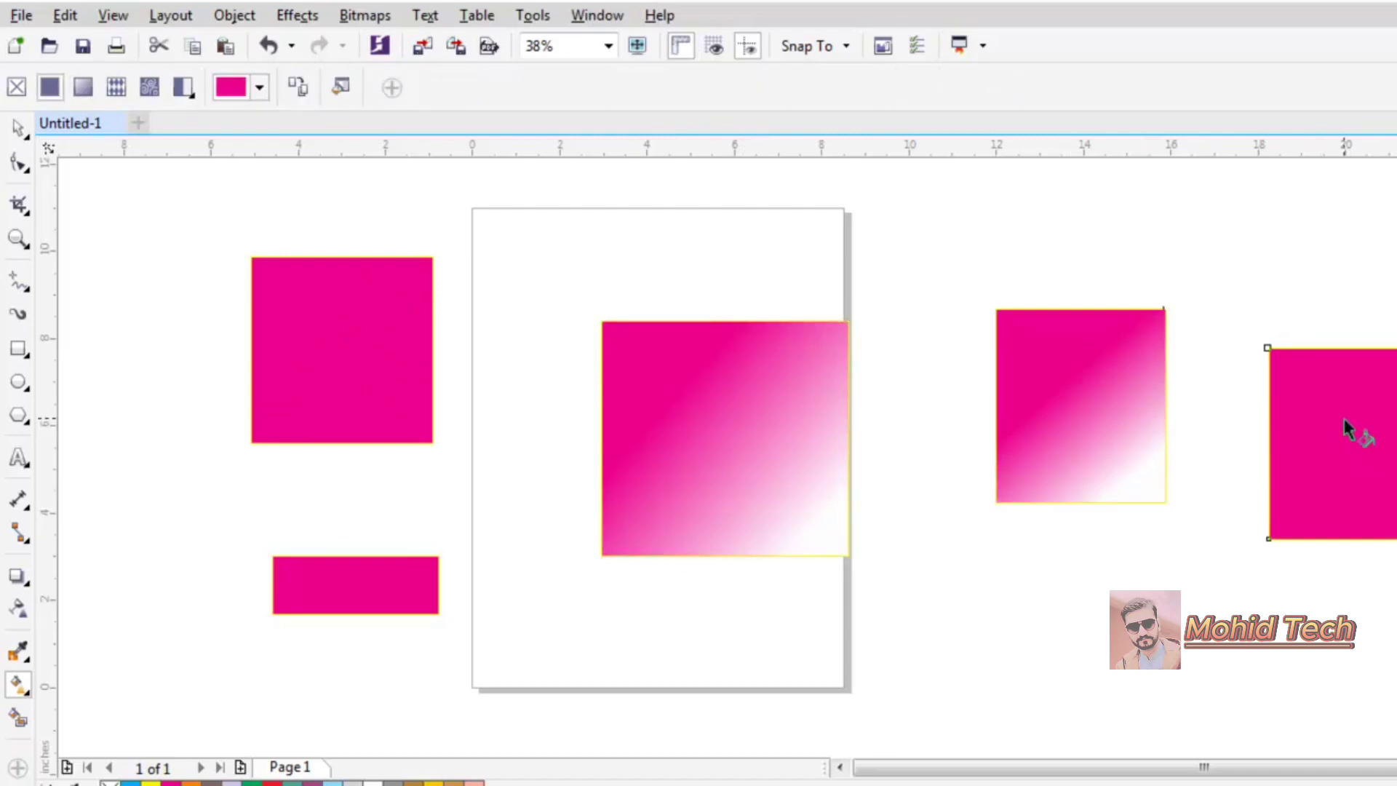
pyautogui.moveTo(1343, 418); pyautogui.dragTo(1386, 513)
pyautogui.click(399, 338)
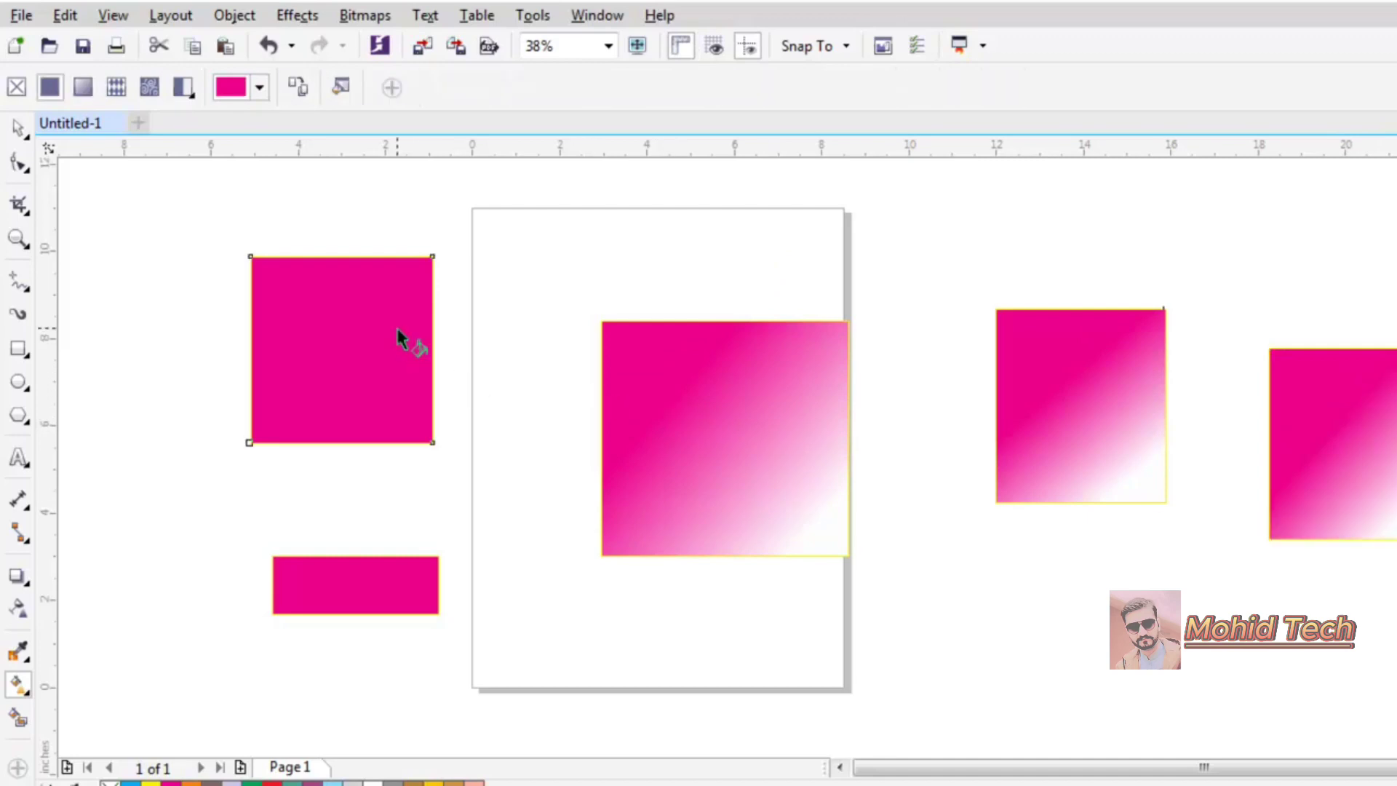
pyautogui.moveTo(398, 331); pyautogui.dragTo(489, 389)
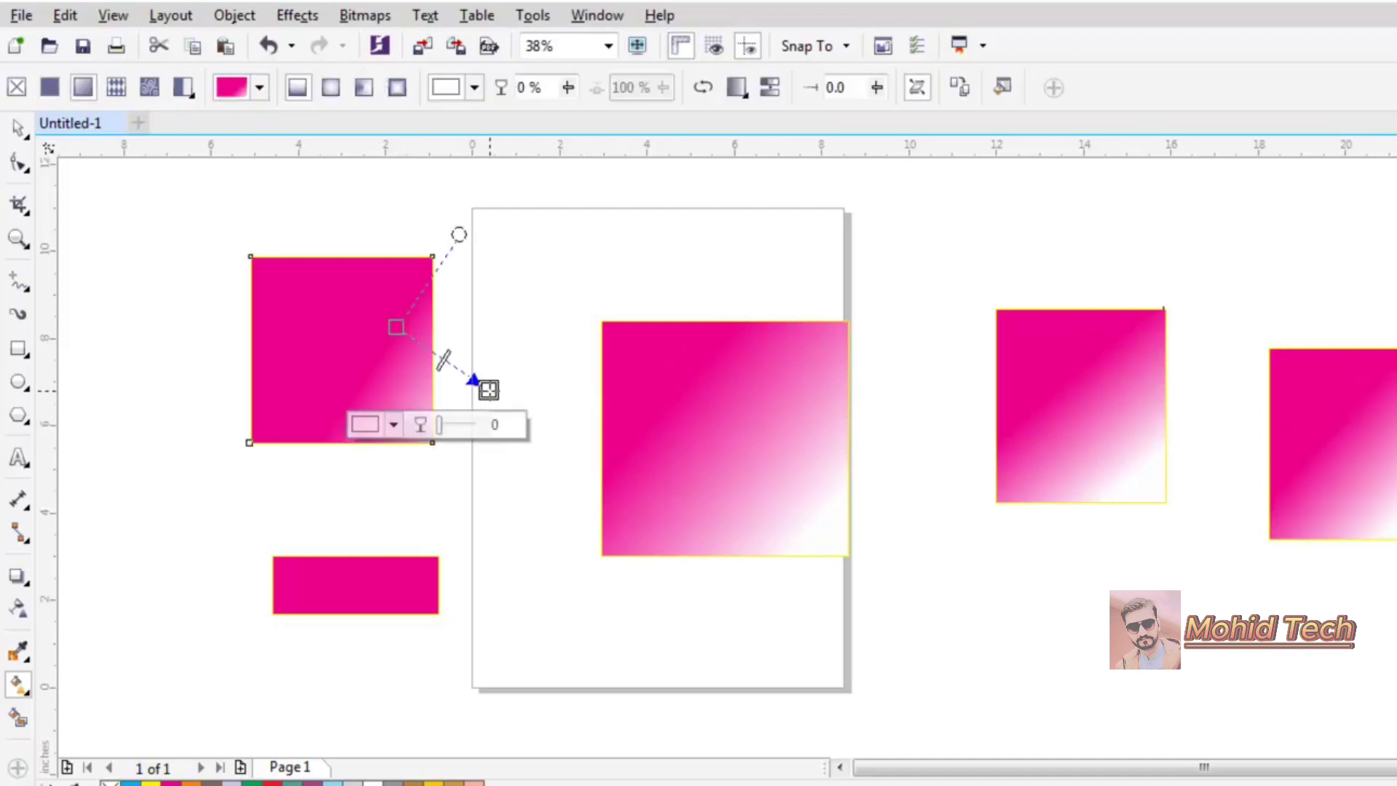
# Change the centre square's gradient end colour from white to blue.
pyautogui.click(393, 426)
pyautogui.click(701, 423)
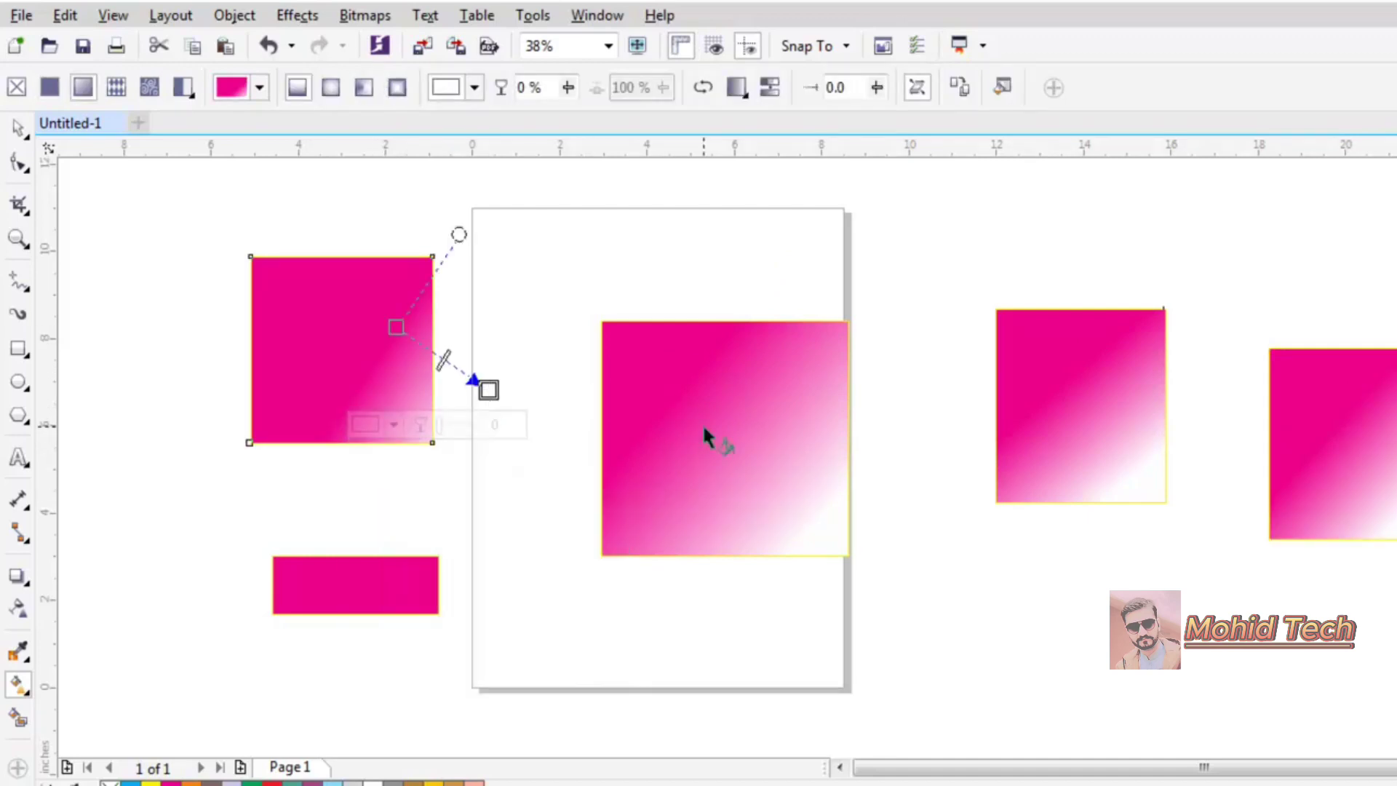
pyautogui.click(712, 489)
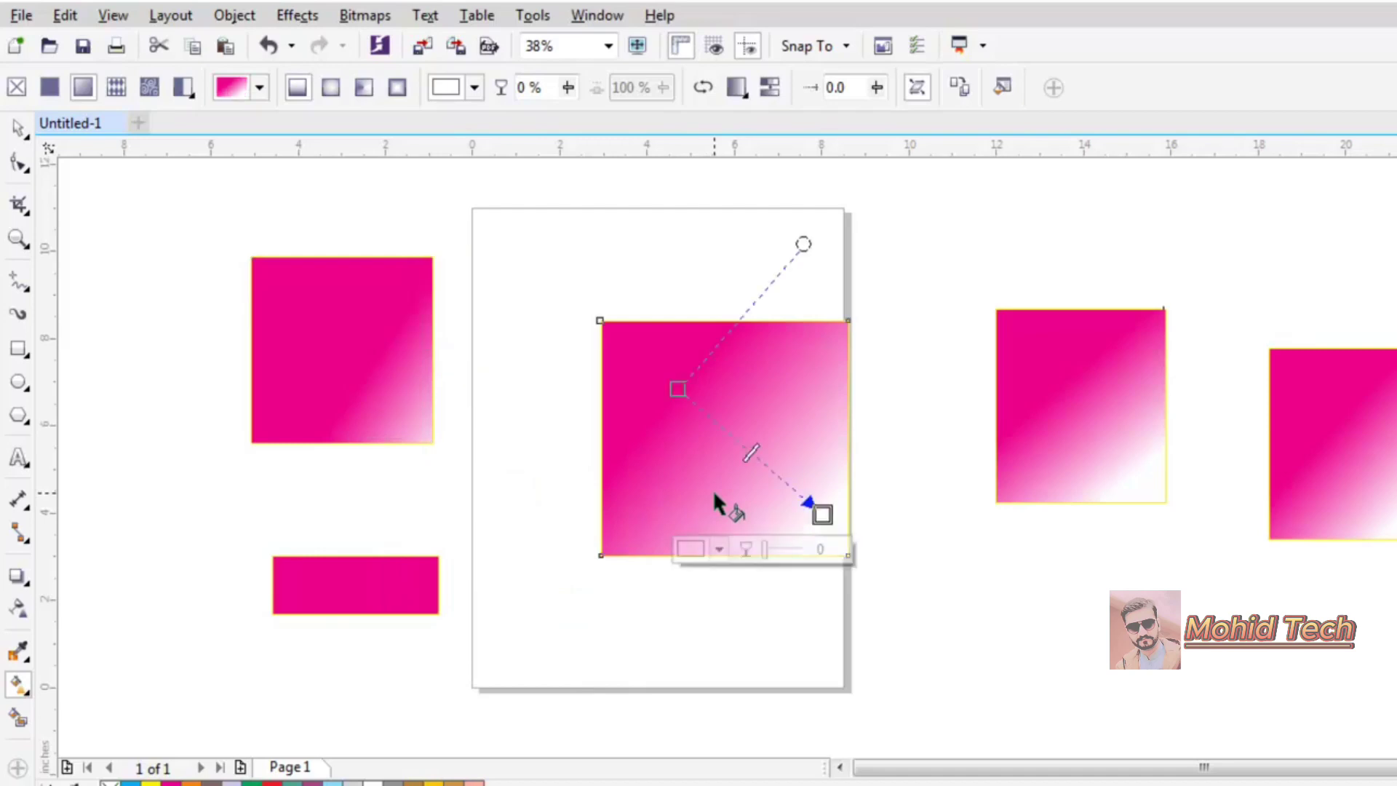
pyautogui.click(718, 548)
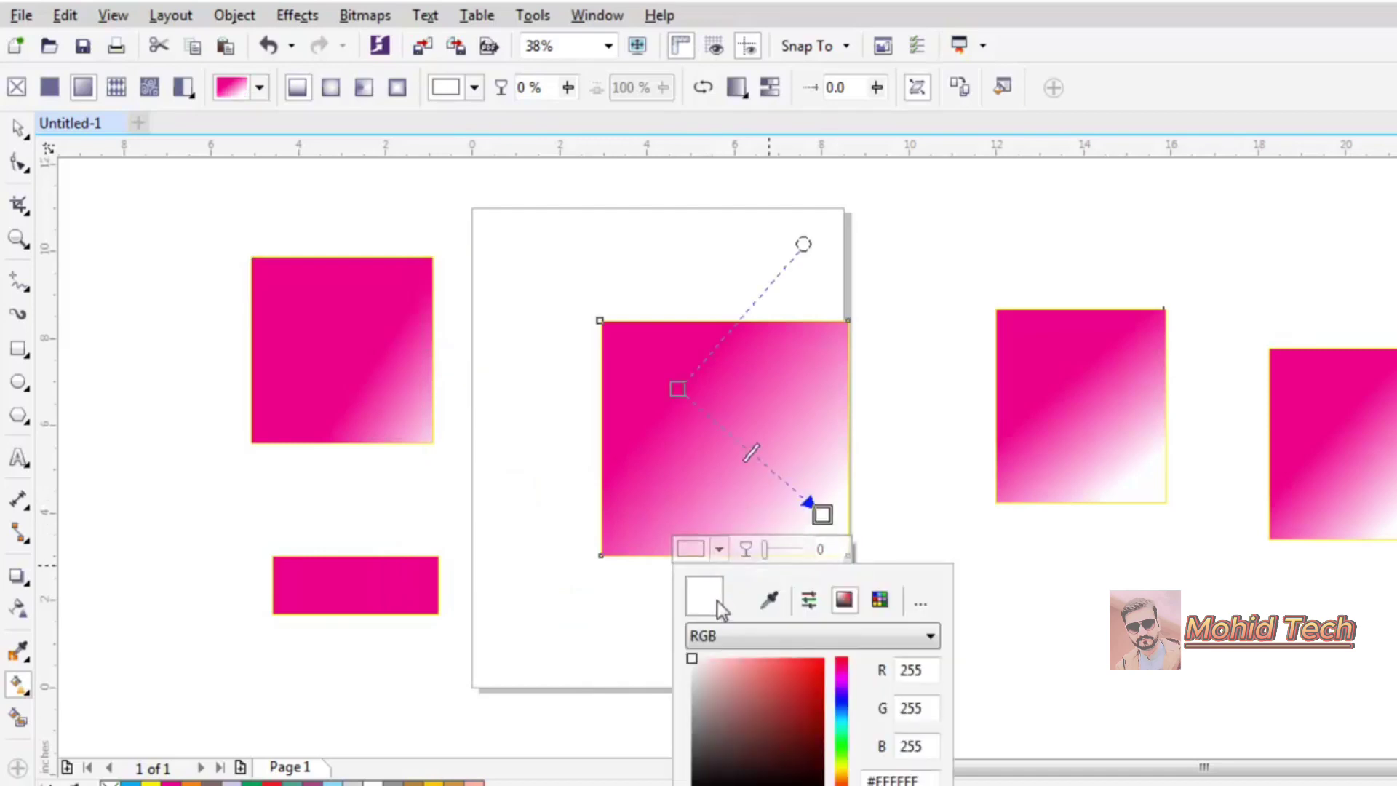
pyautogui.click(843, 710)
pyautogui.moveTo(774, 679); pyautogui.dragTo(953, 622)
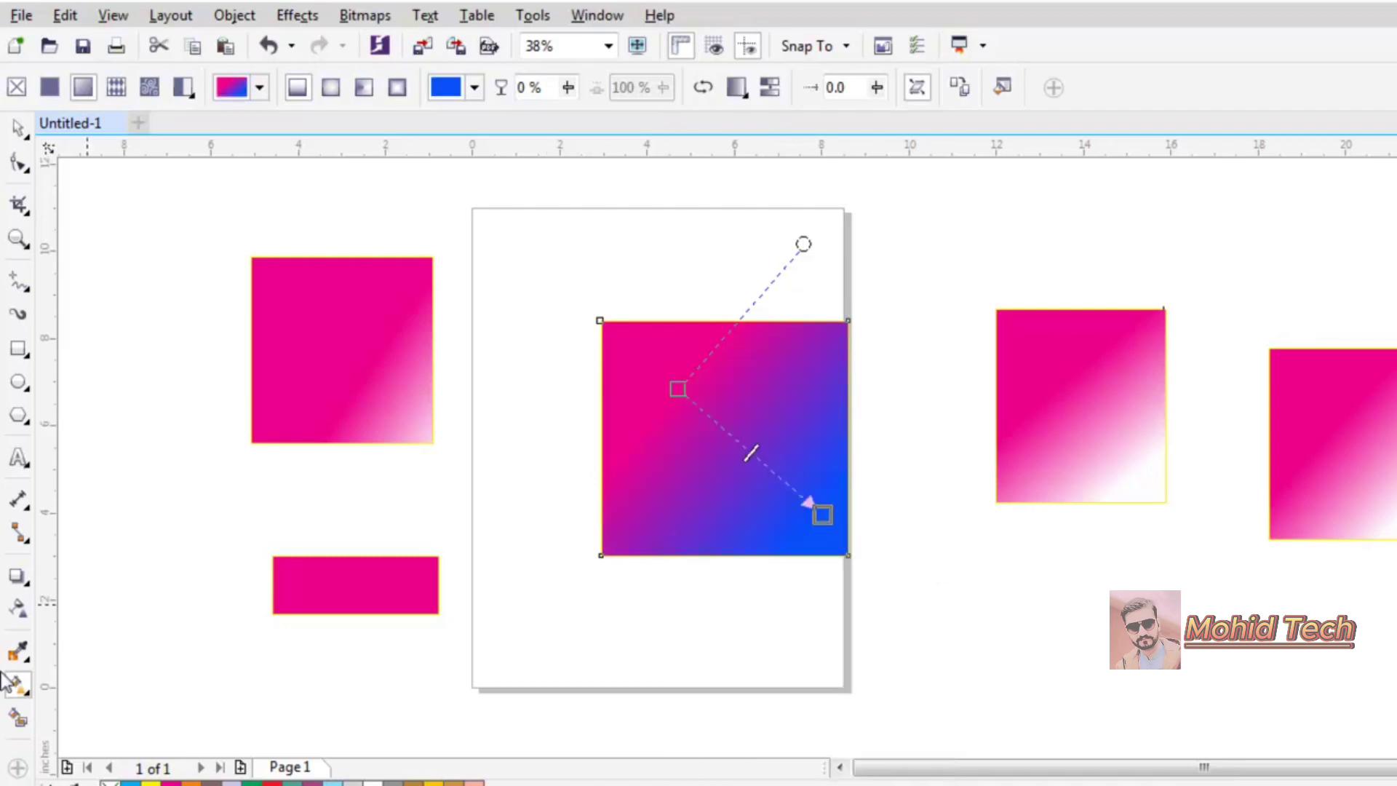
# Smart Fill the top-left, bottom, centre, right and far-right rectangles solid green.
pyautogui.click(19, 720)
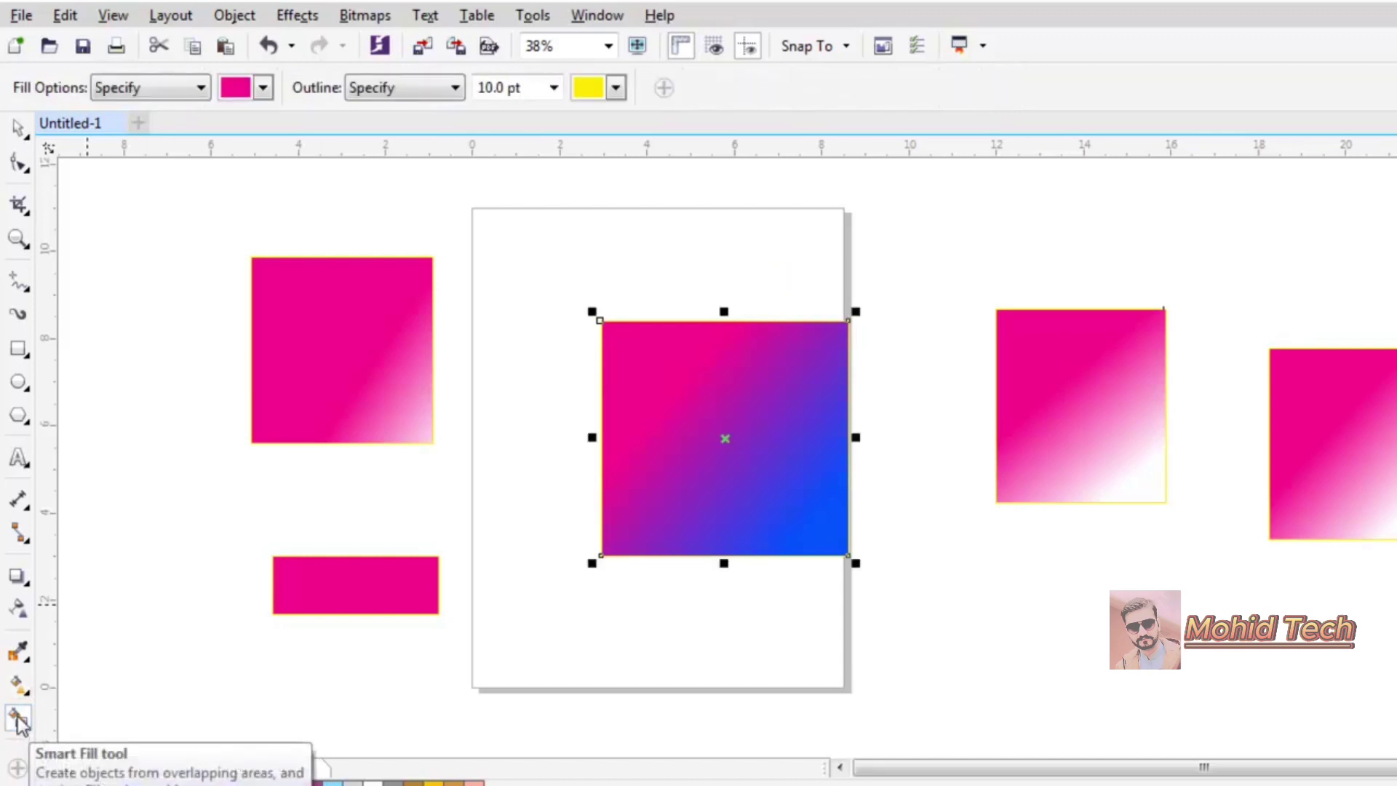
pyautogui.click(263, 87)
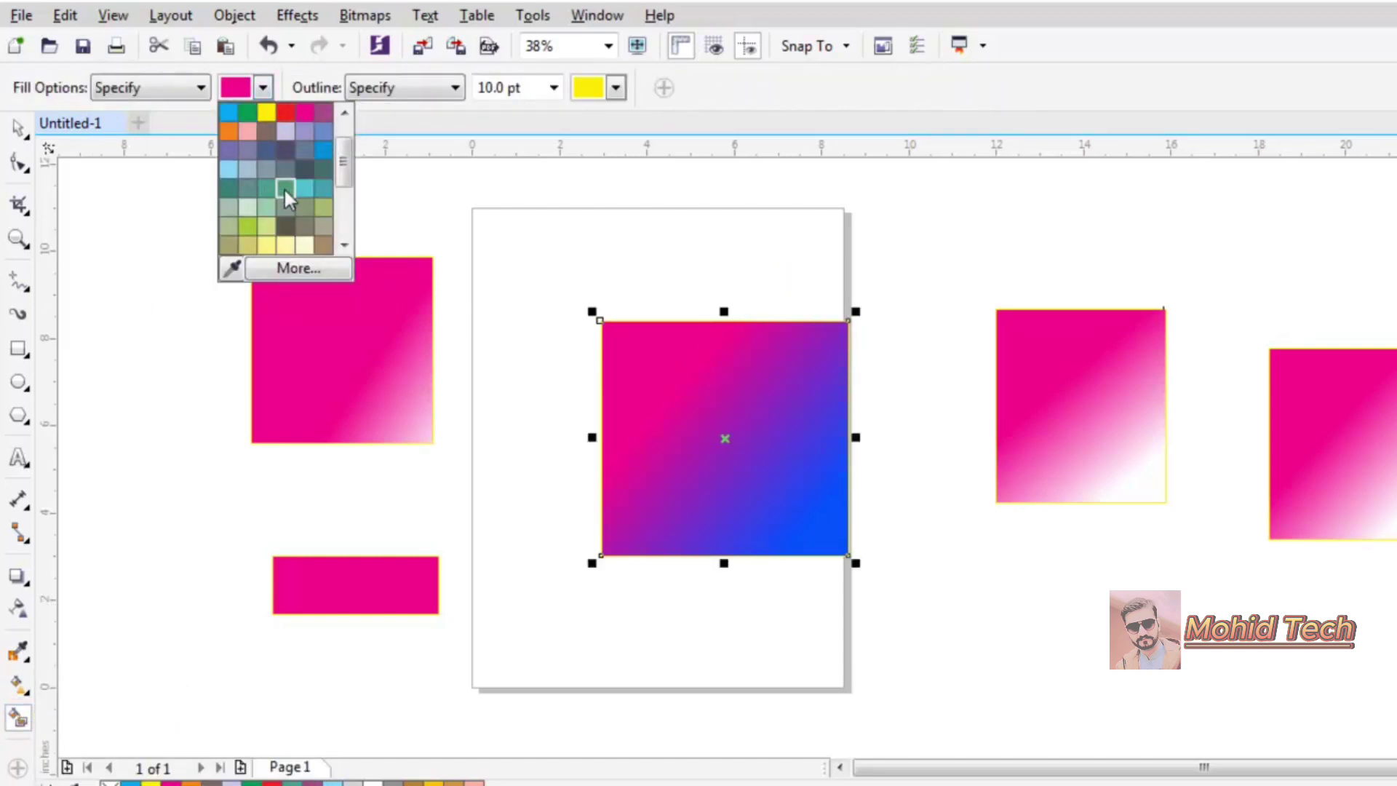
pyautogui.click(284, 190)
pyautogui.click(347, 320)
pyautogui.click(364, 572)
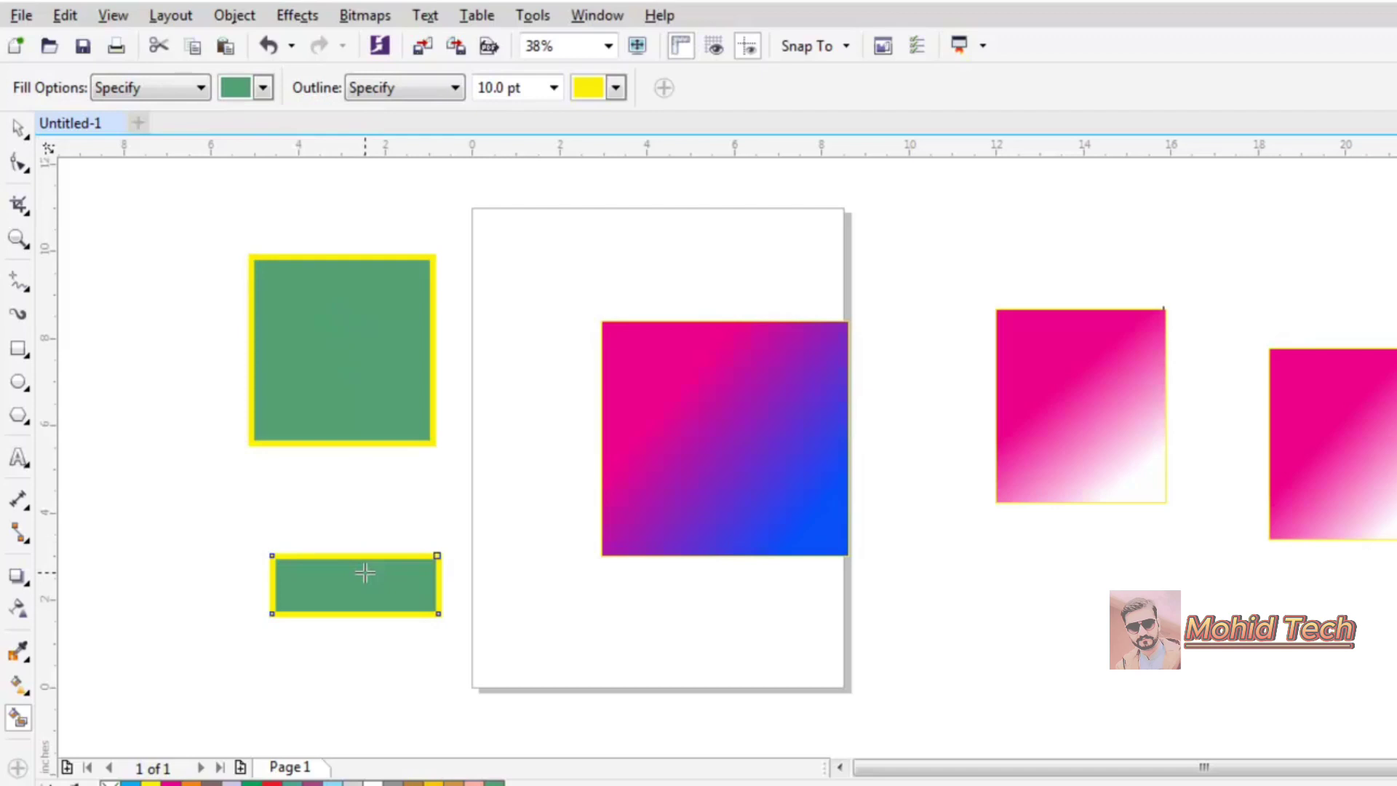
pyautogui.click(736, 471)
pyautogui.click(1113, 412)
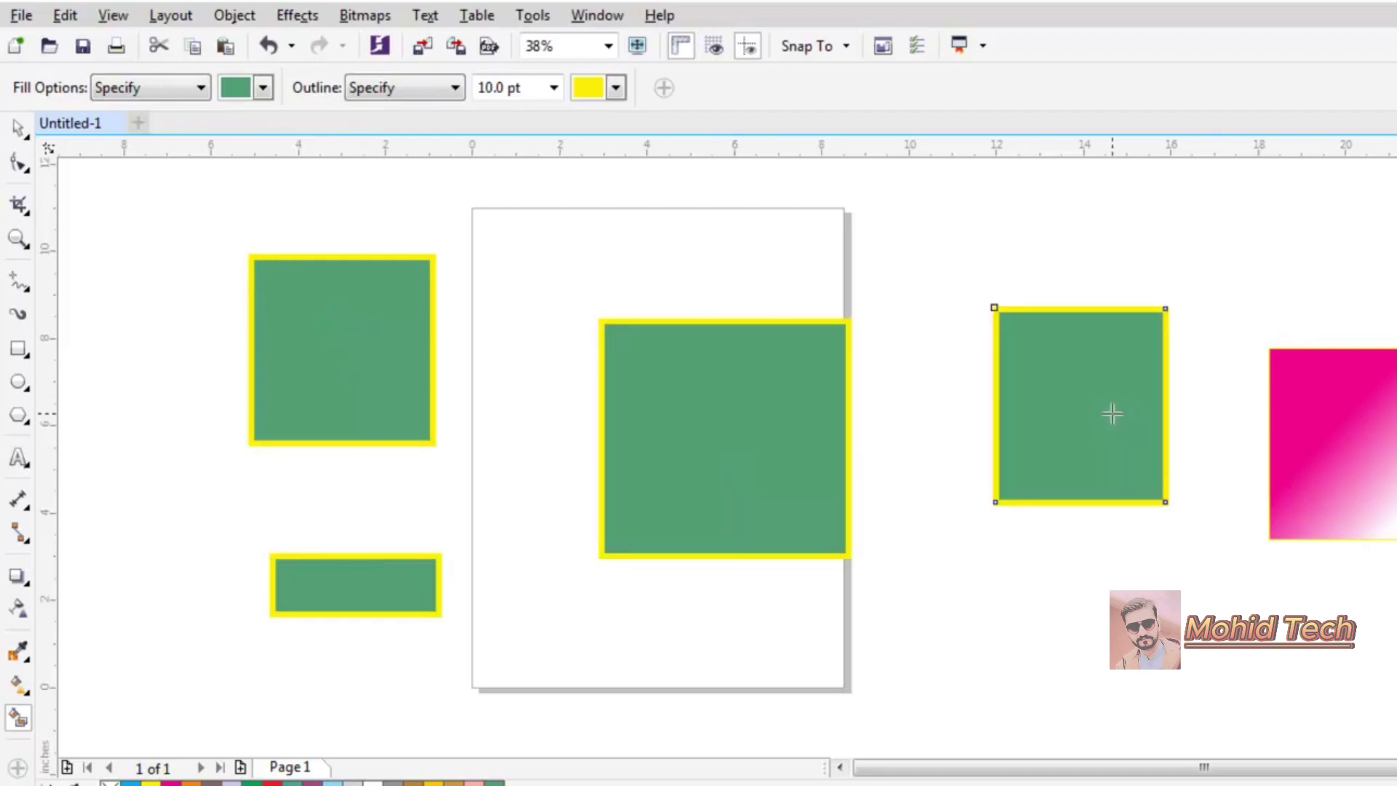
pyautogui.click(1319, 450)
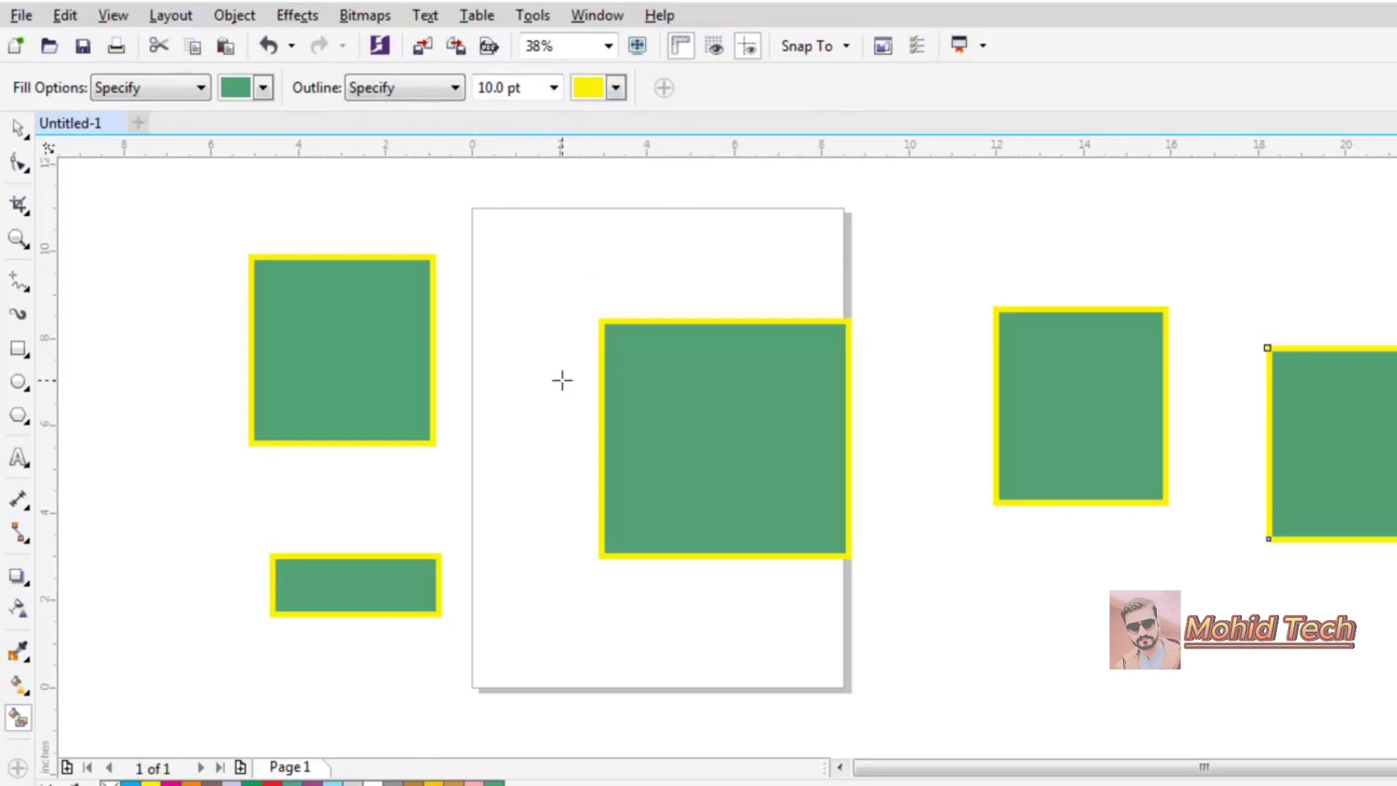
# Select all five green rectangles with a marquee and delete them, leaving the Letter page empty.
pyautogui.click(17, 129)
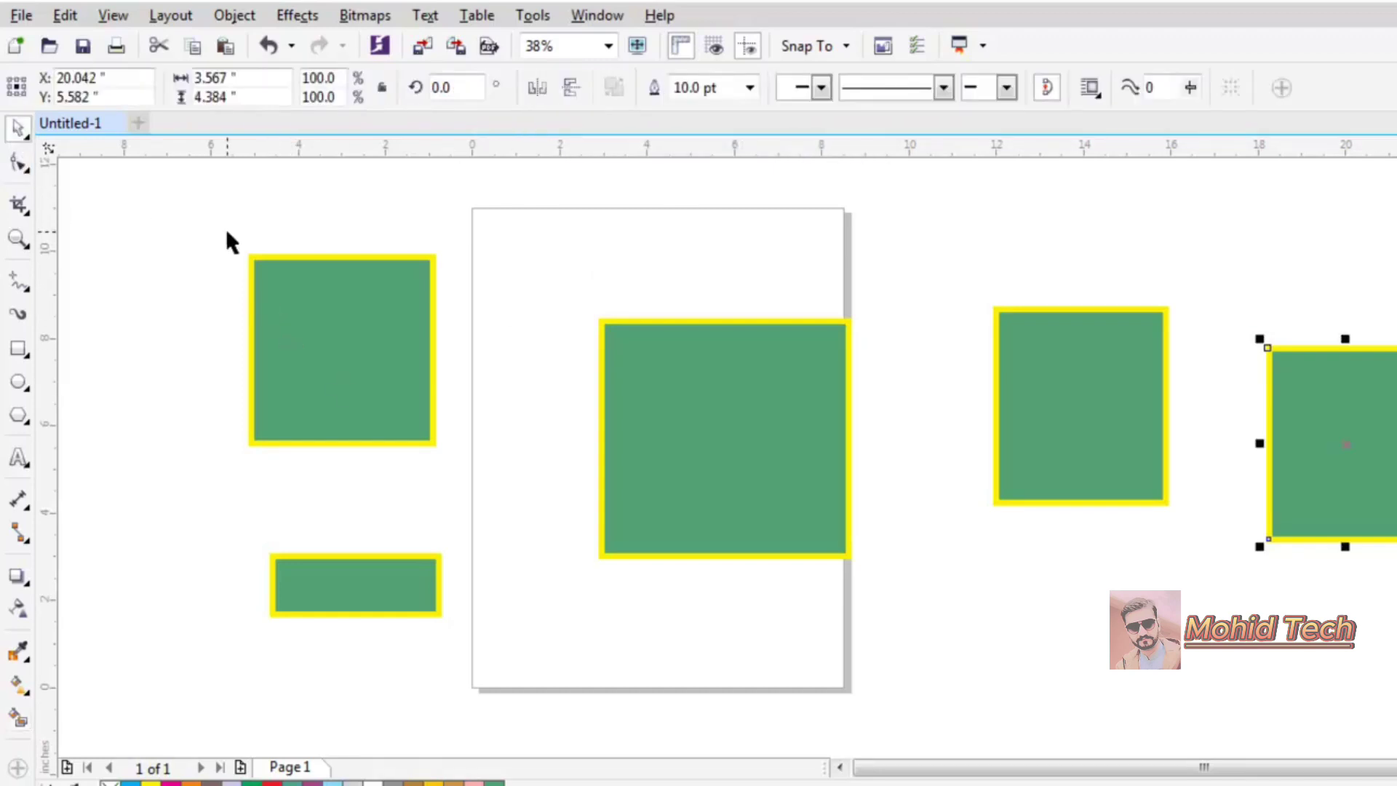
pyautogui.moveTo(190, 188); pyautogui.dragTo(1391, 626)
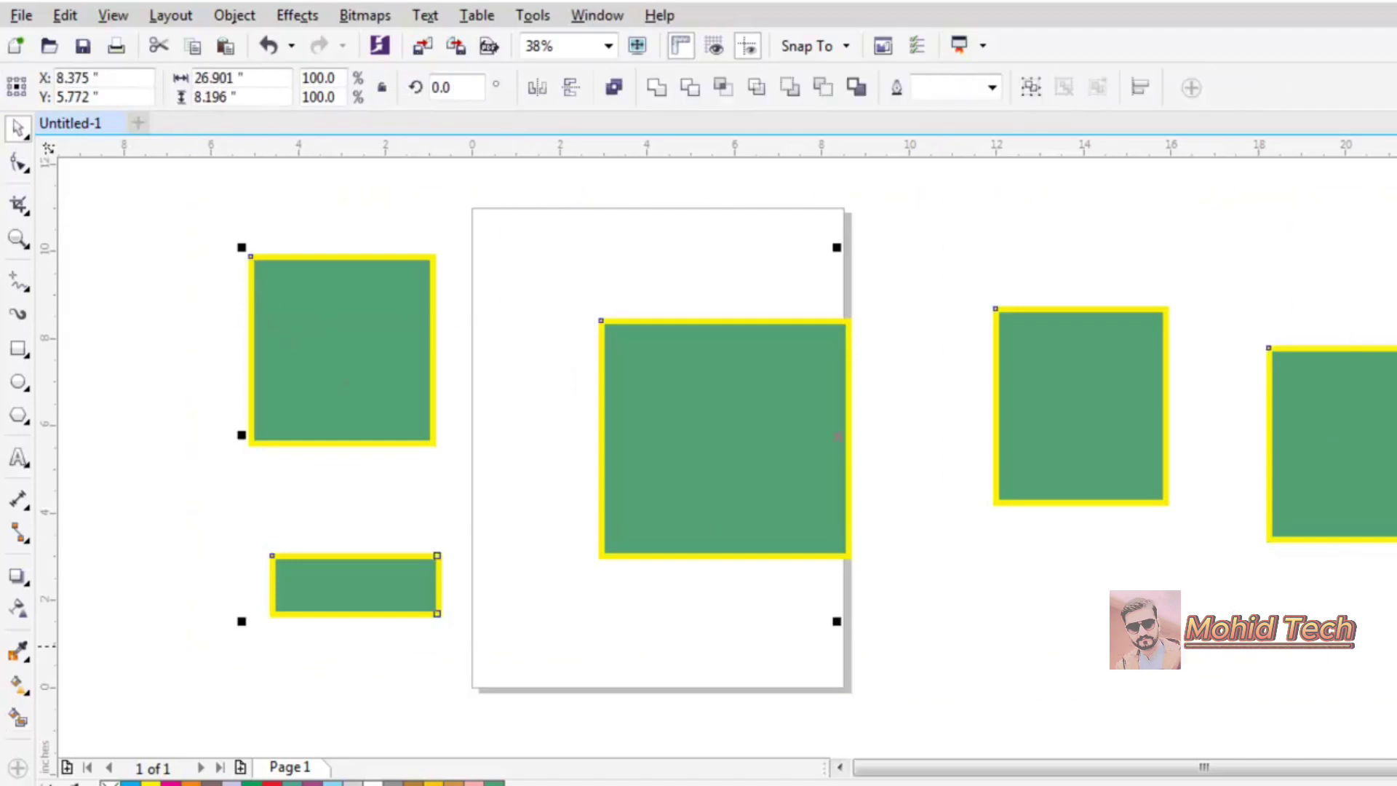
pyautogui.press('Delete')
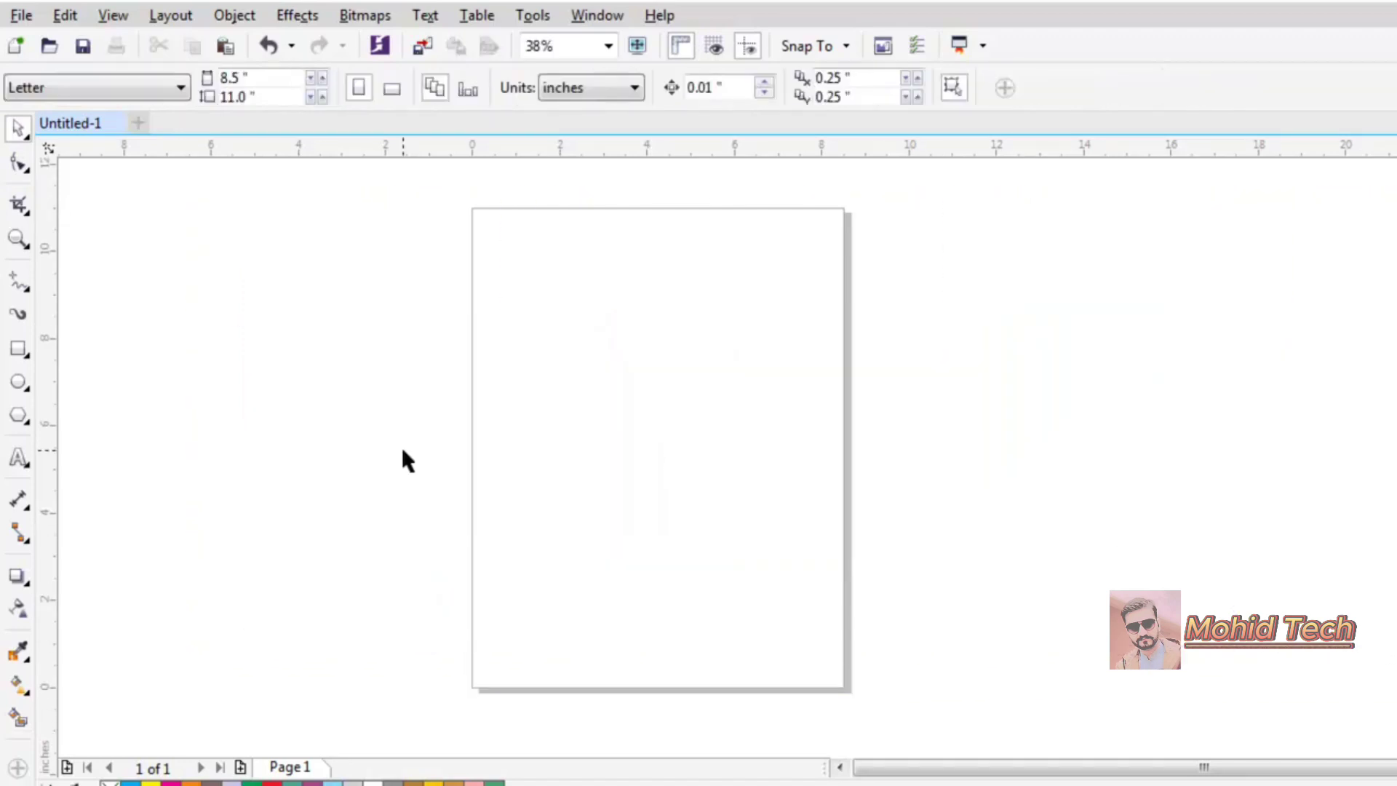